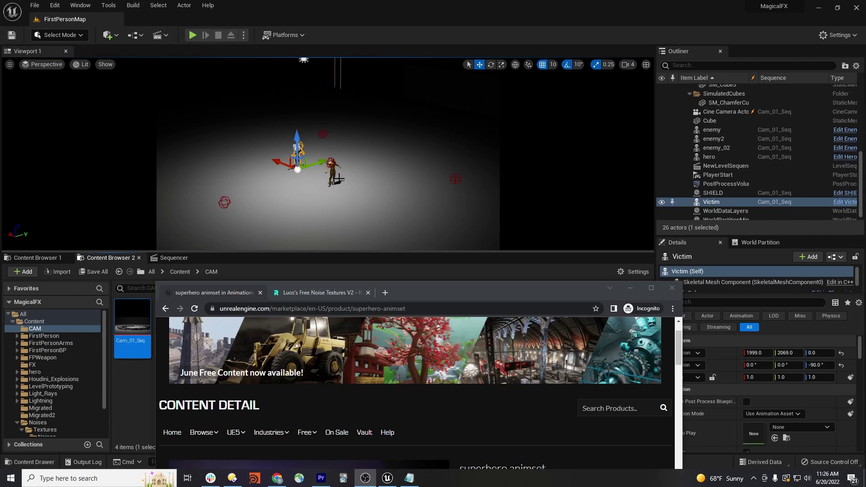
Step: Look over the superhero animset marketplace page and the Luos's Free Noise Textures V2 page, and minimize the browser
left_click(651, 288)
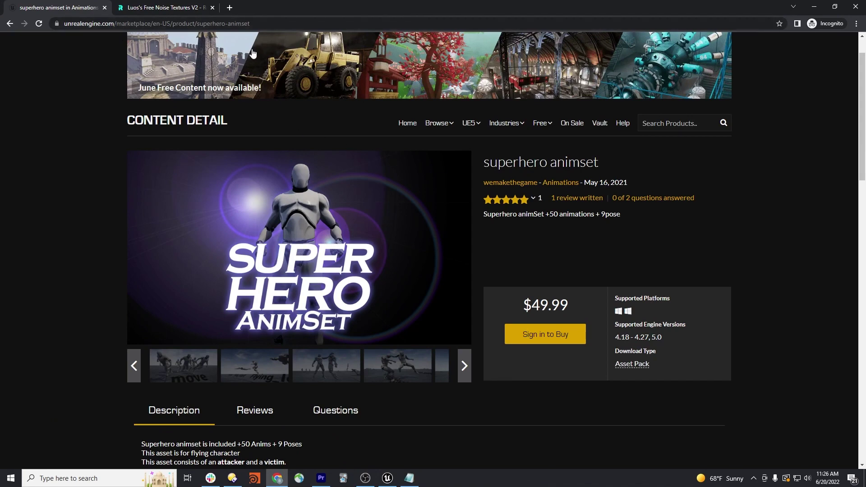
left_click_drag(310, 18, 370, 289)
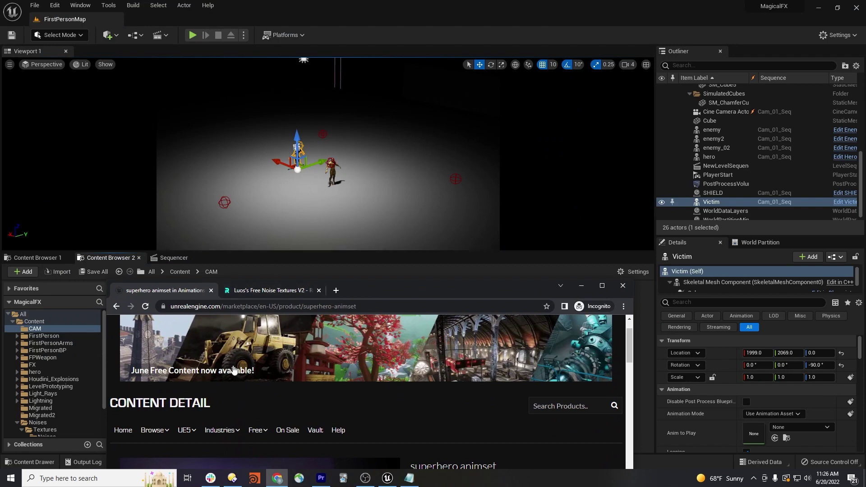
left_click(259, 290)
left_click_drag(399, 288, 412, 155)
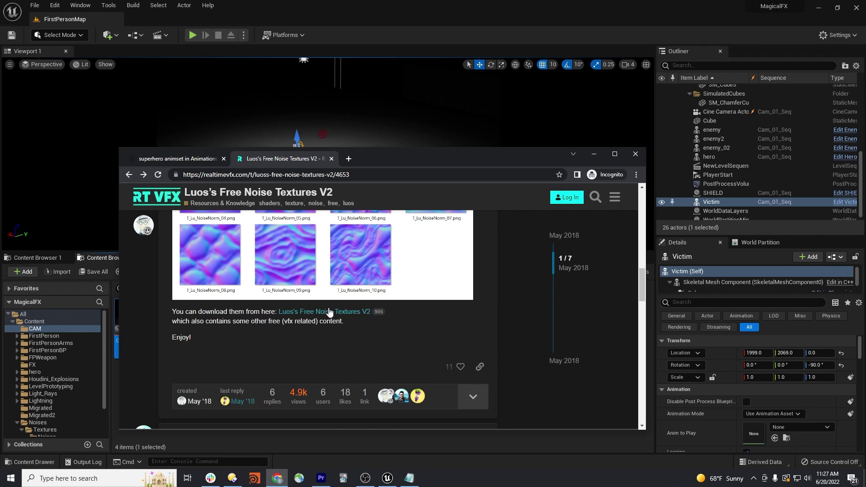
left_click(593, 155)
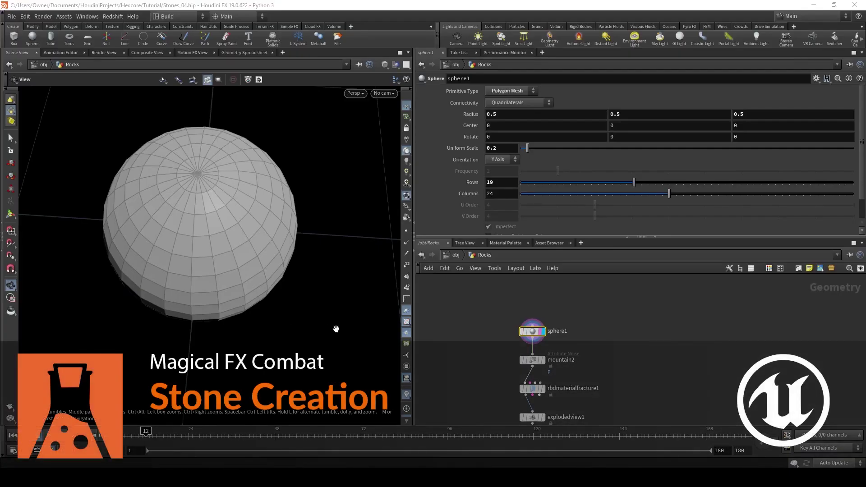
Step: Inspect the base sphere, display the mountain2 noise node with its parameters, and examine the displaced shape from several sides
left_click_drag(270, 249, 224, 288)
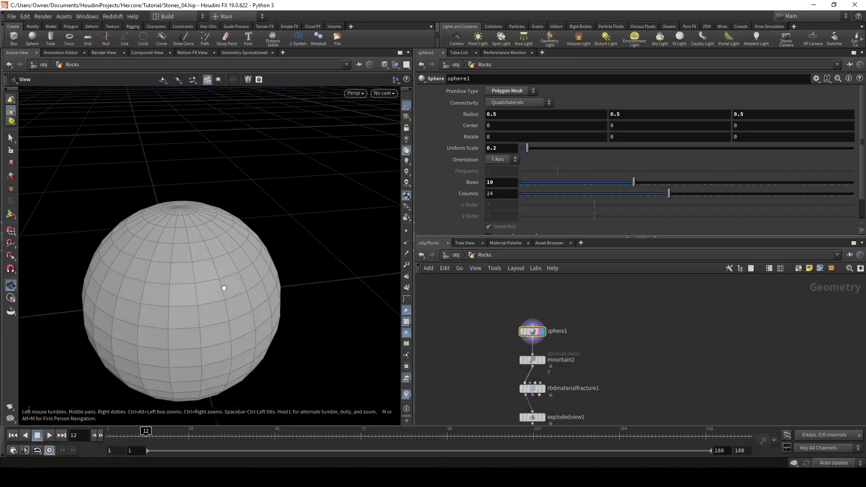
left_click_drag(193, 332, 162, 212)
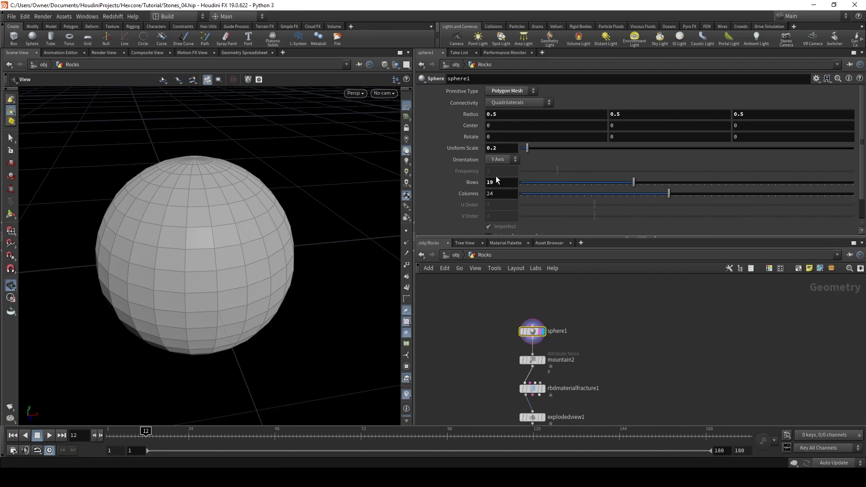
mouse_move(546, 364)
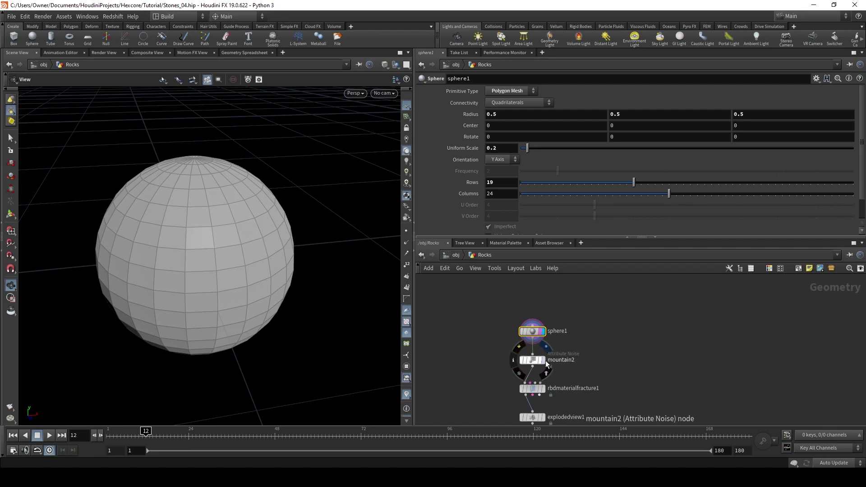
left_click(541, 362)
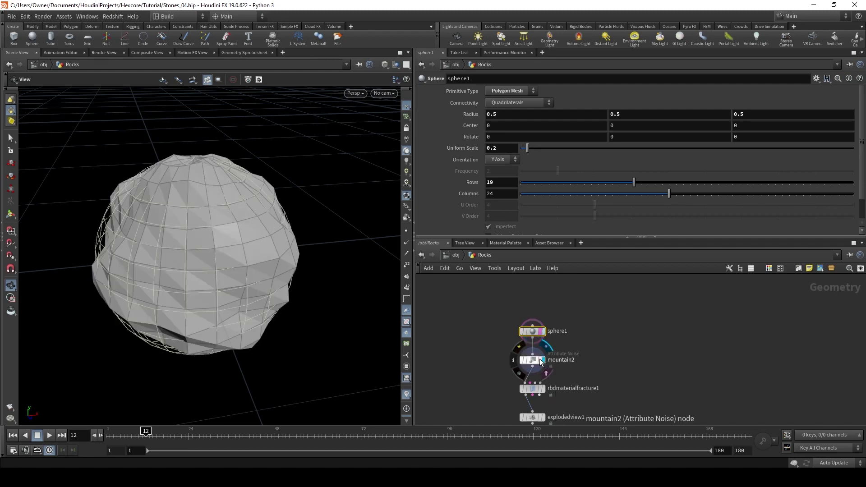
left_click(534, 361)
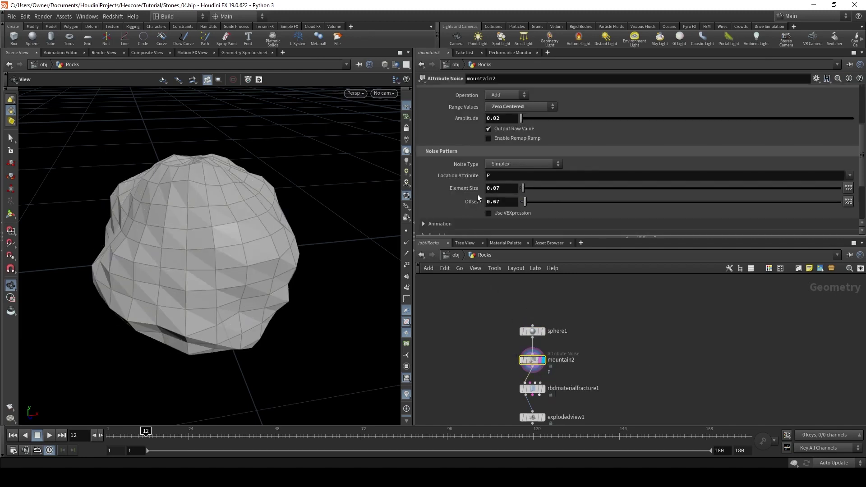
left_click_drag(247, 248, 294, 219)
middle_click_drag(176, 238, 242, 246)
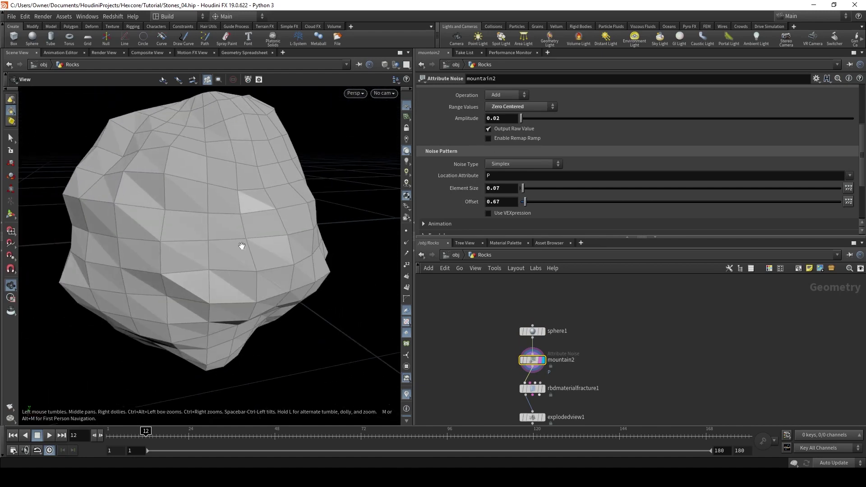
left_click_drag(216, 236, 212, 253)
middle_click_drag(195, 244, 228, 256)
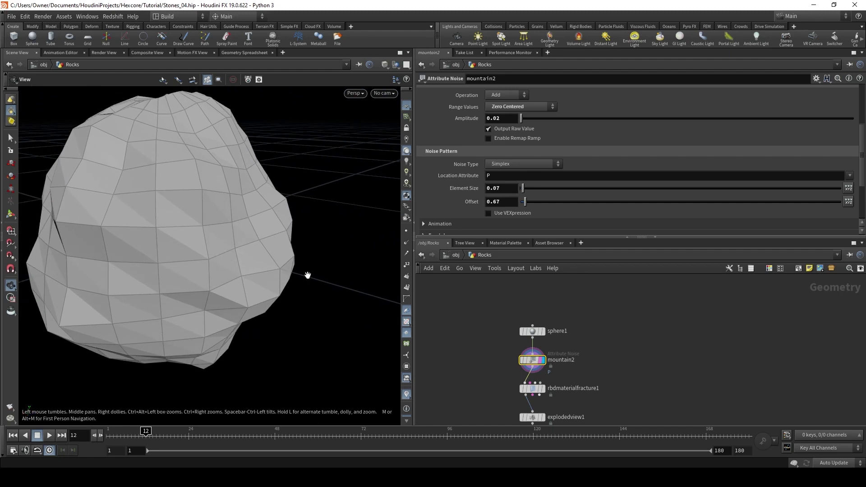
middle_click_drag(278, 277, 318, 279)
Step: Display the rbdmaterialfracture1 node with its parameters and examine the fractured rock from different angles
middle_click_drag(495, 363, 509, 324)
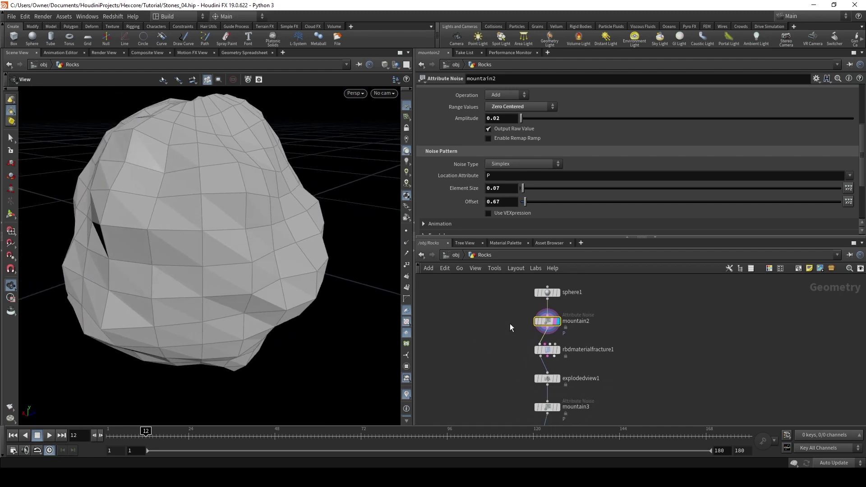
left_click(559, 350)
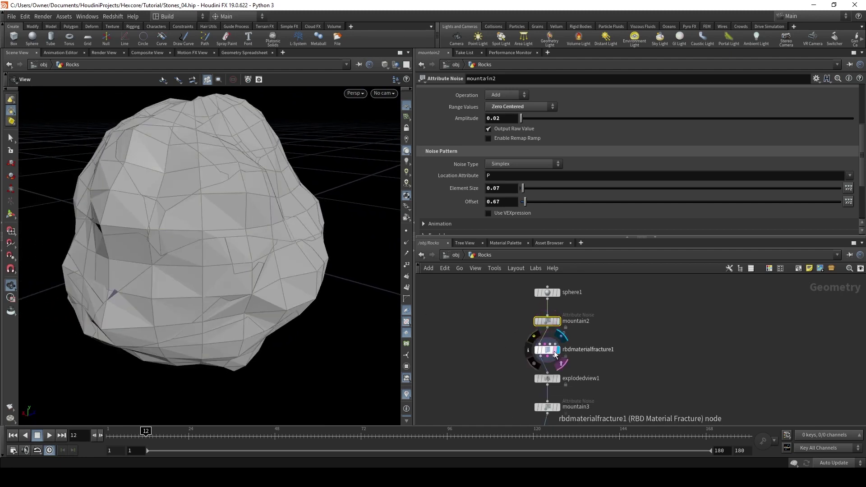
left_click(549, 355)
left_click_drag(162, 249, 182, 246)
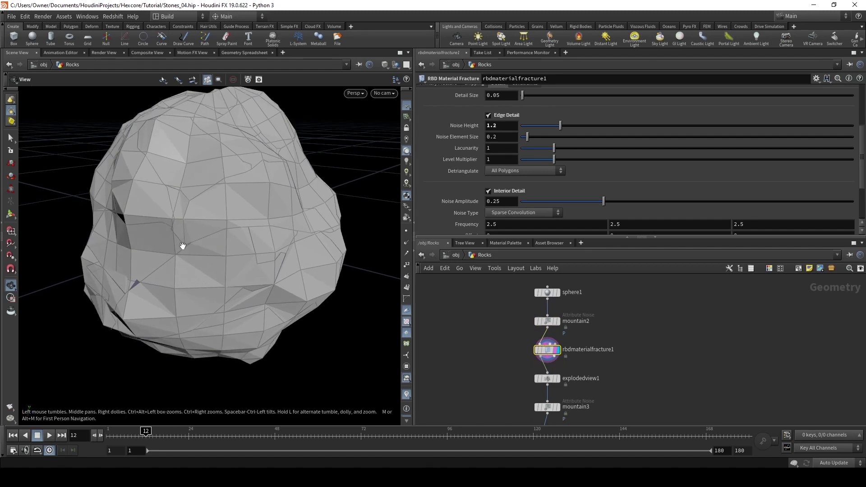
left_click_drag(216, 239, 243, 238)
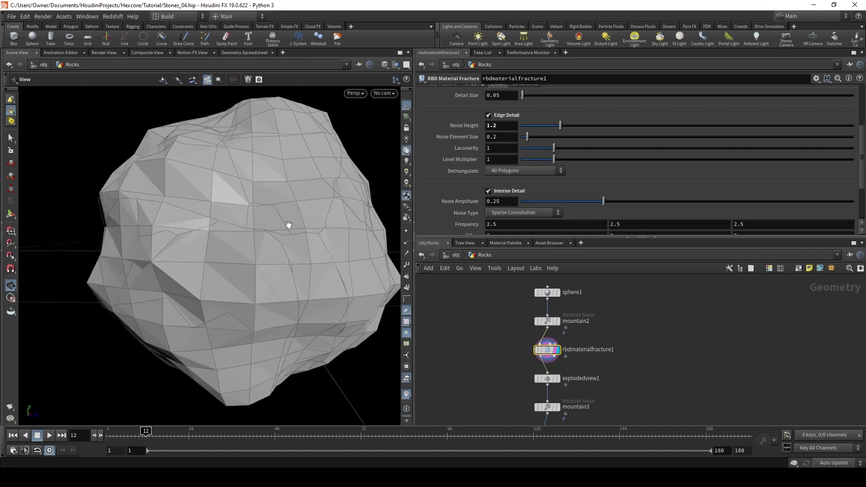
Step: Review the Primary Fracture cell point settings and the edge and interior Detail settings of the material fracture node
scroll(452, 137, "up", 5)
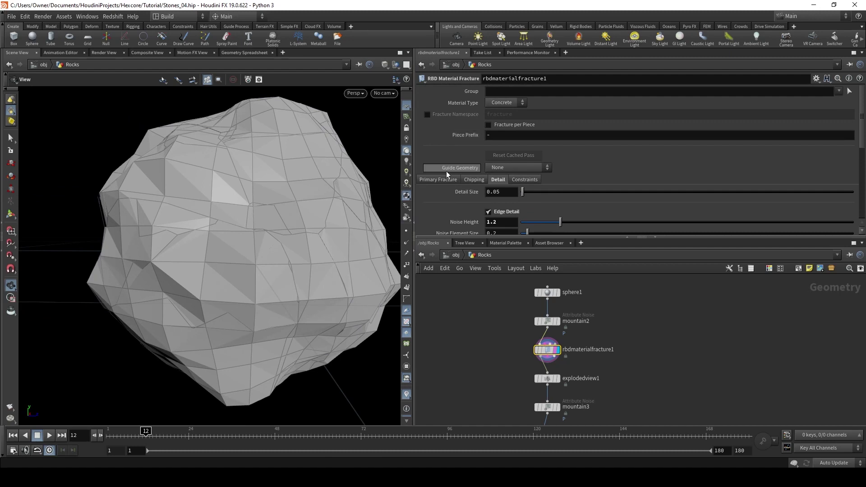
left_click(444, 180)
scroll(440, 198, "down", 4)
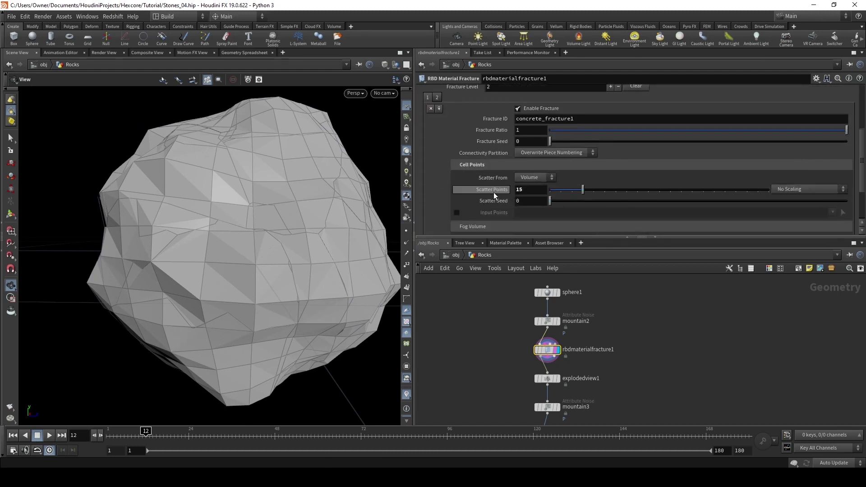
scroll(491, 190, "up", 3)
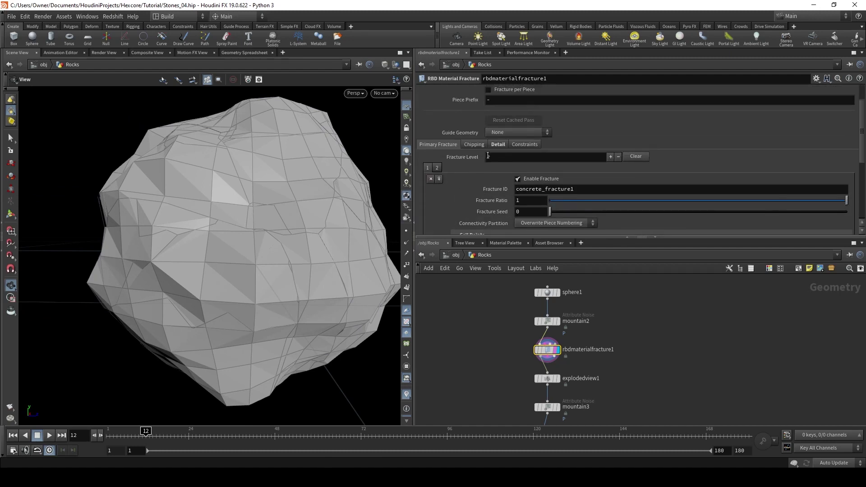
left_click(498, 145)
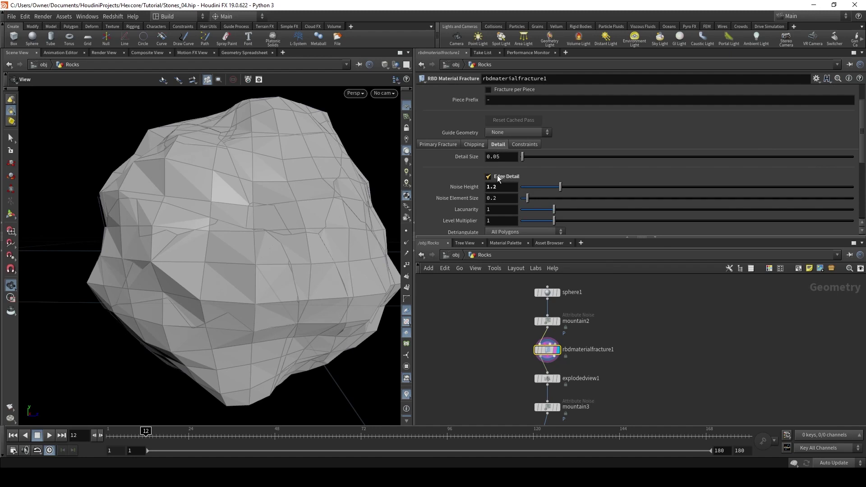
scroll(491, 190, "down", 3)
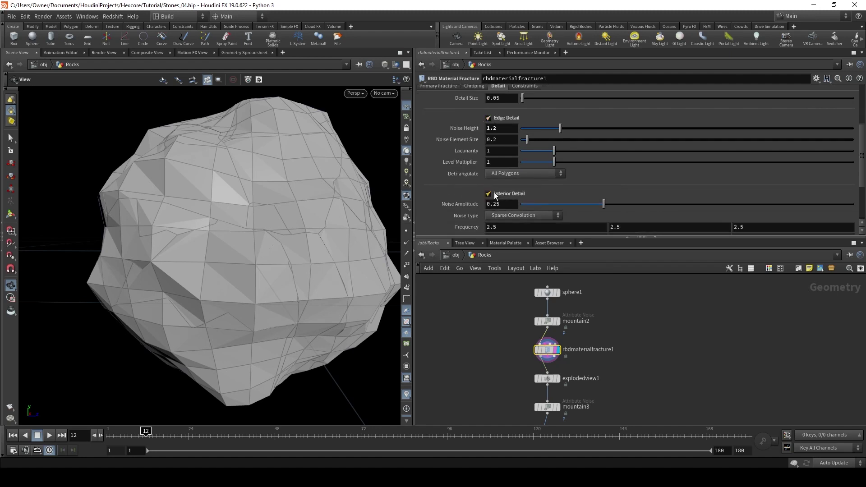
left_click_drag(262, 267, 290, 226)
Step: Display the explodedview1 node with its parameters and examine the separated rock pieces from several angles
middle_click_drag(467, 357, 485, 328)
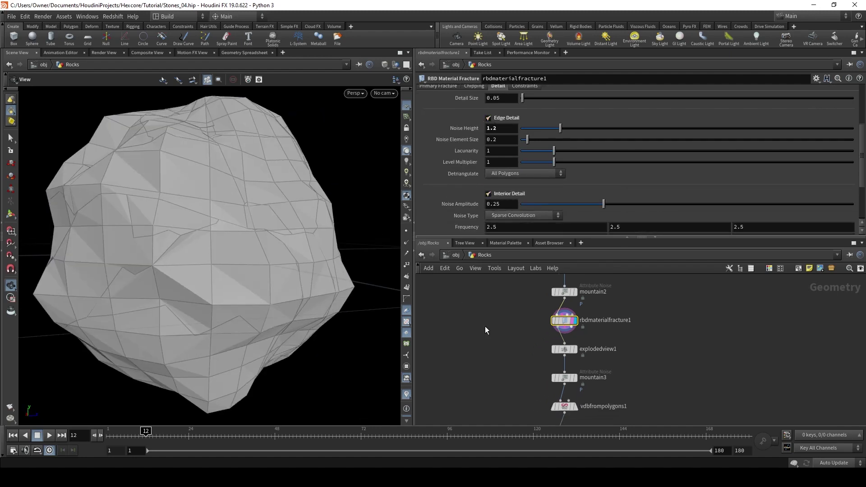
left_click_drag(226, 271, 340, 252)
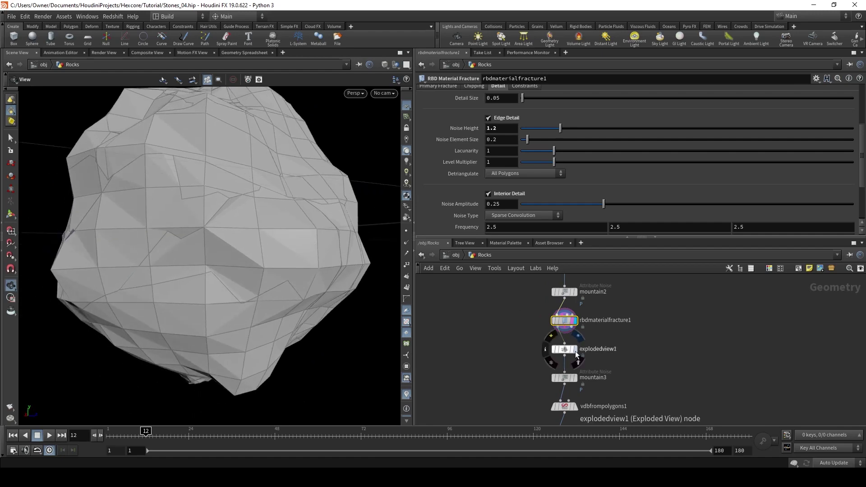
left_click(574, 350)
left_click(571, 351)
left_click_drag(294, 252, 260, 238)
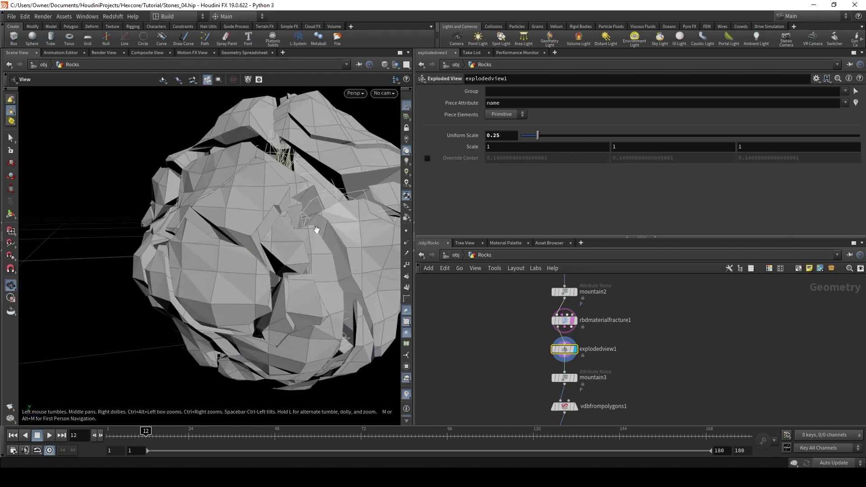
left_click_drag(316, 230, 367, 285)
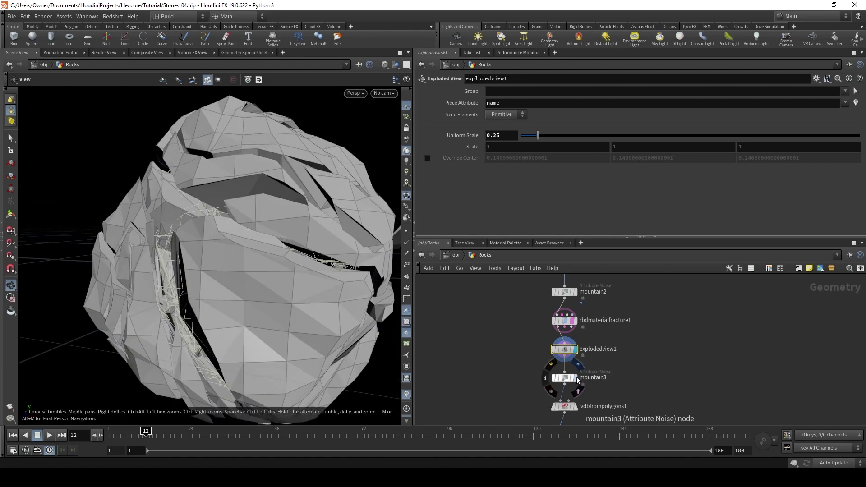
Step: Display the mountain3 noise node after the exploded view and review its noise value and noise pattern settings
left_click(574, 378)
left_click(568, 382)
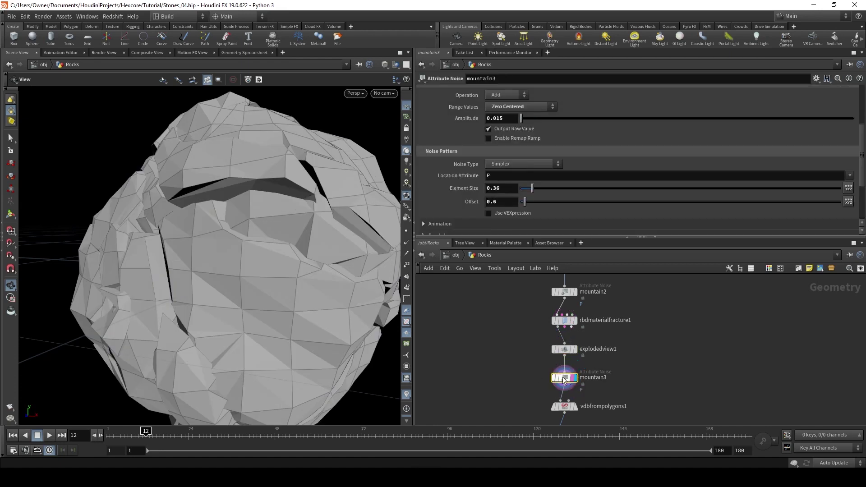
scroll(442, 175, "up", 2)
scroll(445, 171, "up", 1)
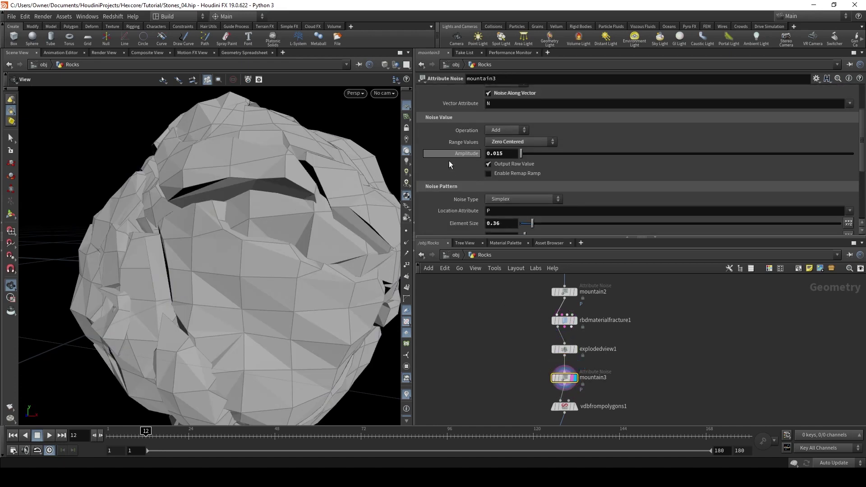
scroll(467, 140, "down", 4)
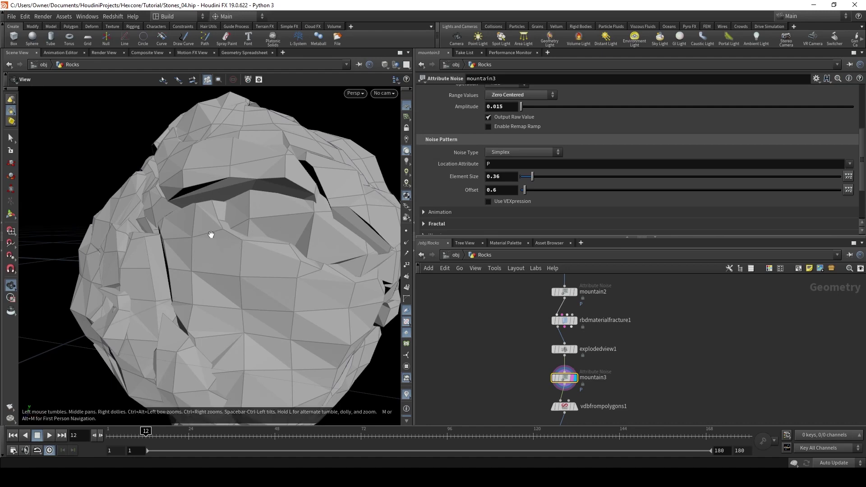
left_click_drag(212, 232, 244, 260)
Step: Display the vdbfrompolygons1 node with its parameters and examine the voxelized rock surface and cracks from all around
middle_click_drag(499, 360, 547, 347)
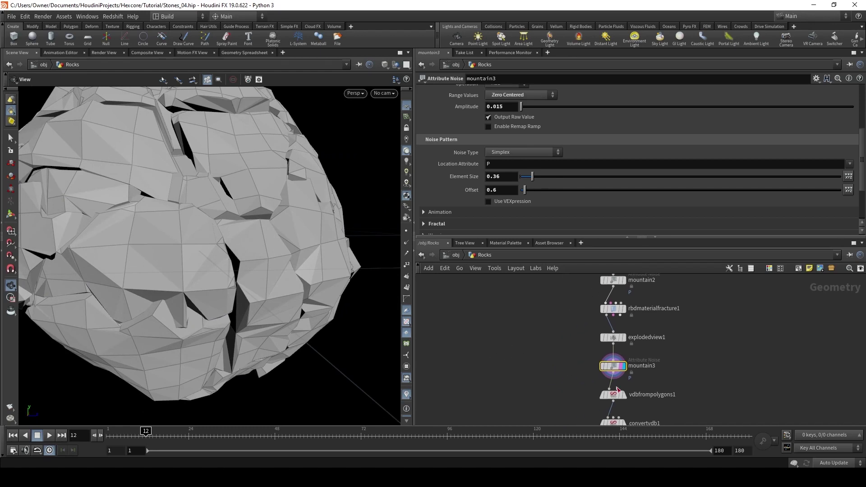
left_click(625, 397)
left_click(613, 395)
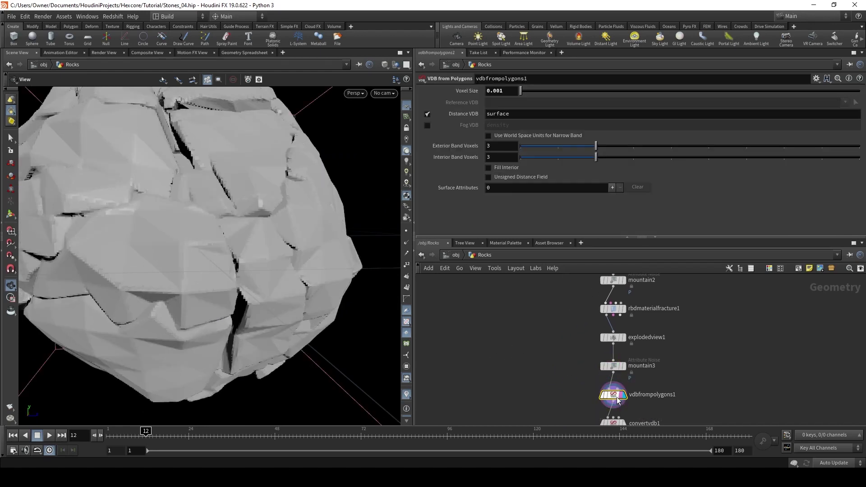
left_click_drag(204, 262, 198, 280)
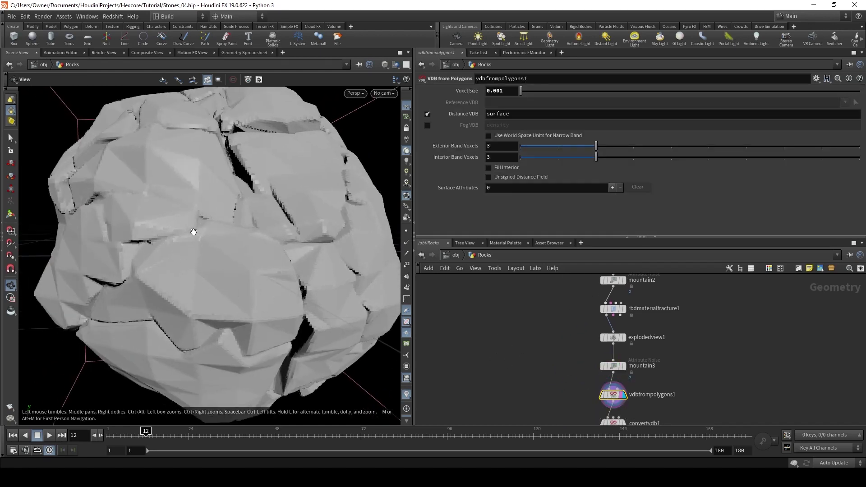
middle_click_drag(543, 384, 547, 356)
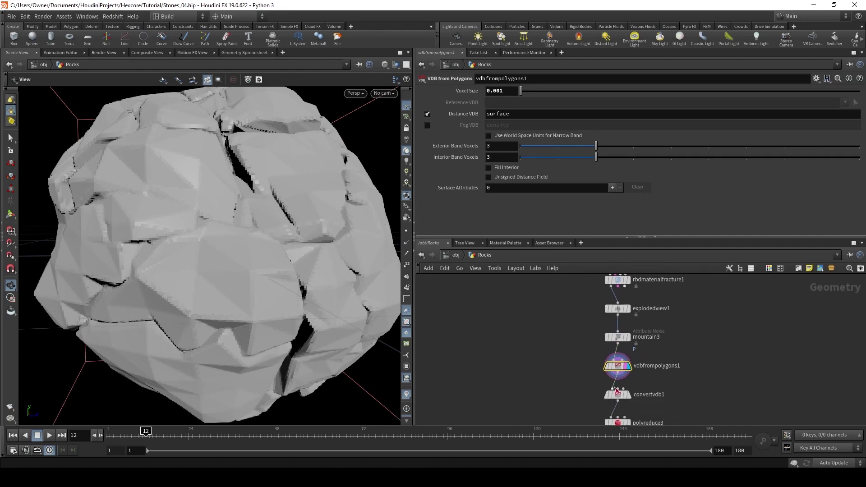
left_click_drag(277, 251, 251, 182)
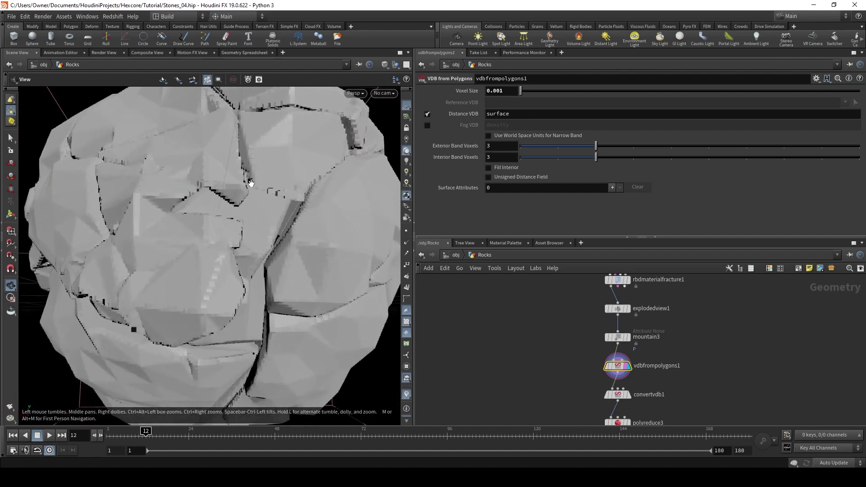
middle_click_drag(237, 257, 246, 243)
right_click_drag(246, 243, 236, 284)
left_click_drag(236, 284, 262, 273)
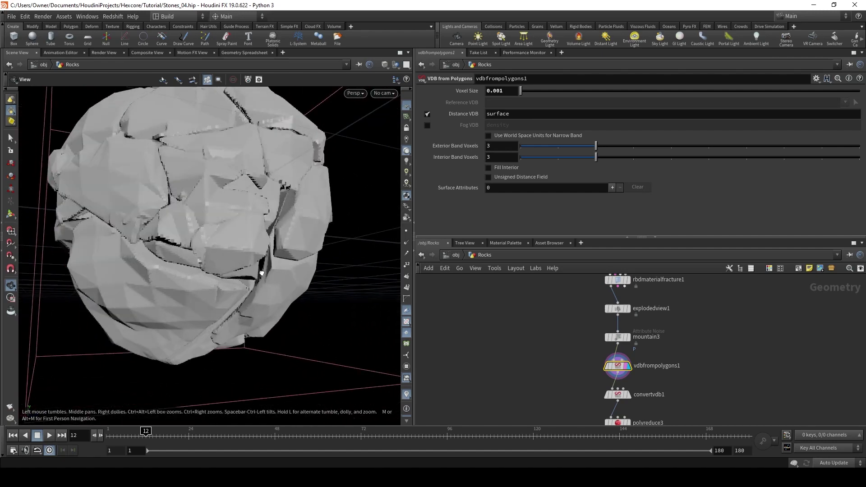
Step: Display the convertvdb1 node with its parameters and examine the dense polygon mesh of the rock
left_click(622, 396)
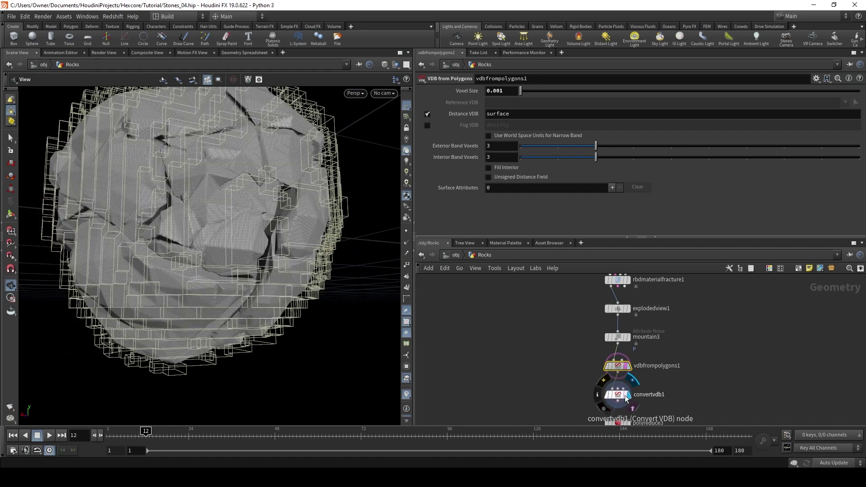
left_click(621, 398)
left_click_drag(241, 222, 365, 287)
mouse_move(303, 276)
right_mouse_down()
mouse_move(296, 268)
mouse_move(288, 282)
right_mouse_up()
middle_click_drag(292, 271, 252, 250)
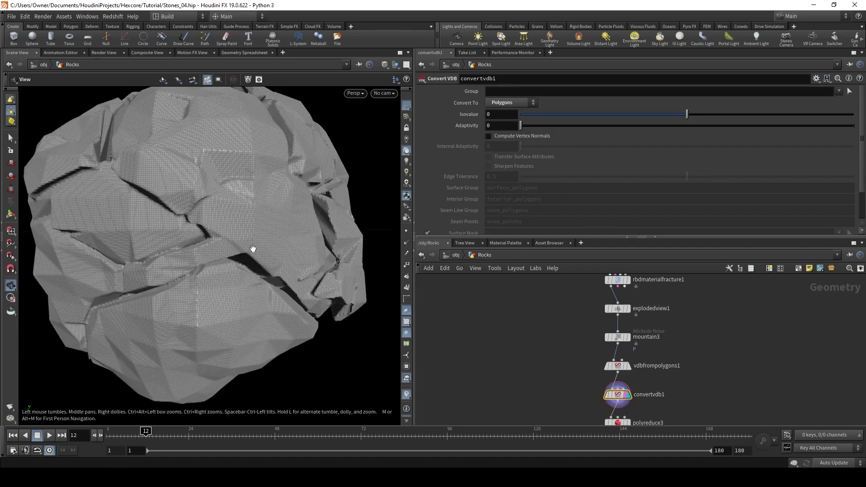
Step: Inspect the cracks and overall shape of the convertvdb1 rock mesh from its other sides
mouse_move(251, 249)
left_mouse_down()
mouse_move(292, 251)
mouse_move(239, 257)
left_mouse_up()
right_click_drag(239, 257, 247, 274)
left_click_drag(247, 275, 221, 266)
middle_click_drag(221, 266, 210, 268)
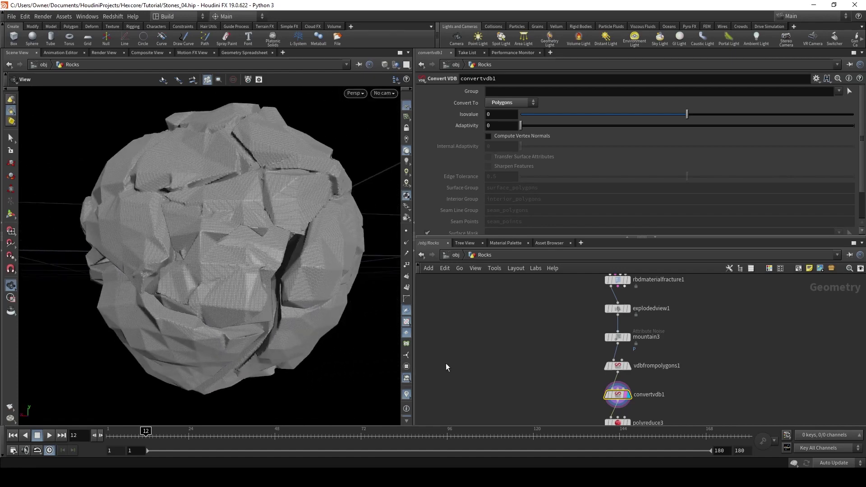
Step: Display the polyreduce3 node with its reduction parameters and examine the low-poly rock from several angles
middle_click_drag(550, 392, 528, 331)
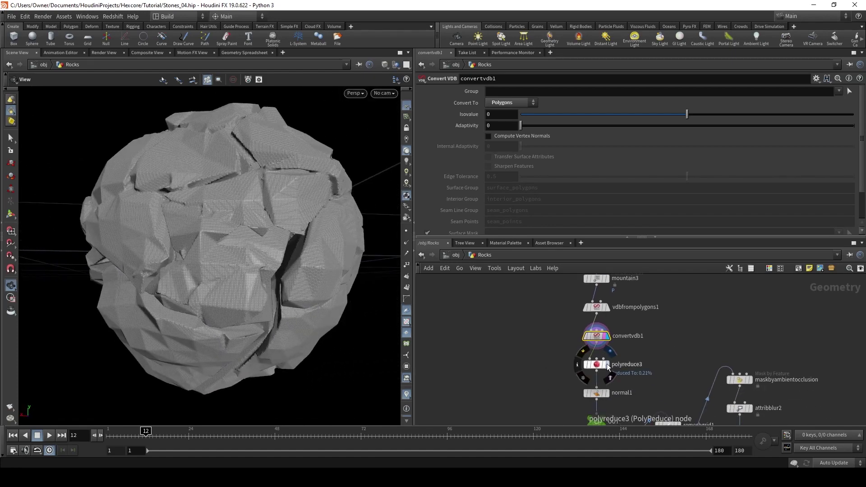
left_click(607, 365)
left_click(595, 364)
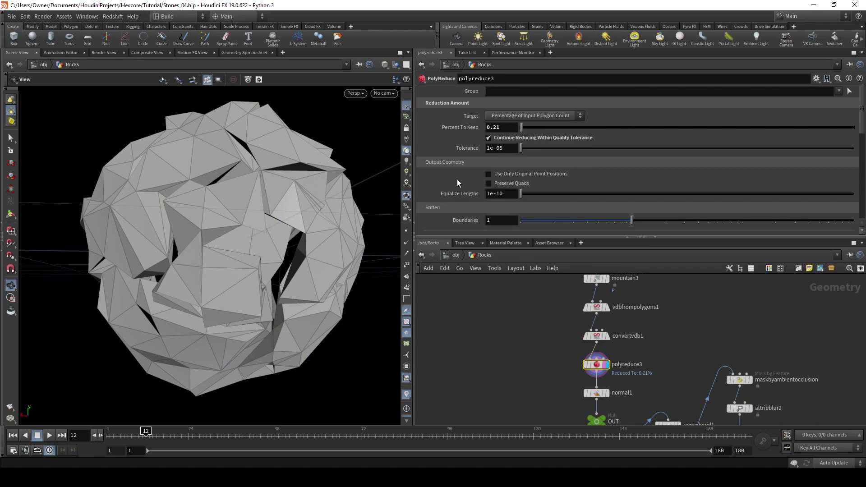
left_click_drag(296, 249, 244, 289)
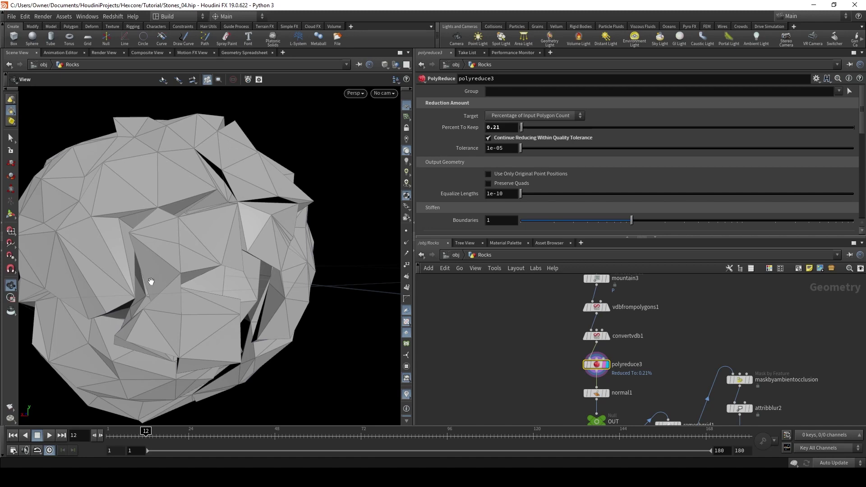
middle_click_drag(138, 277, 226, 253)
left_click_drag(172, 260, 234, 244)
middle_click_drag(178, 252, 244, 189)
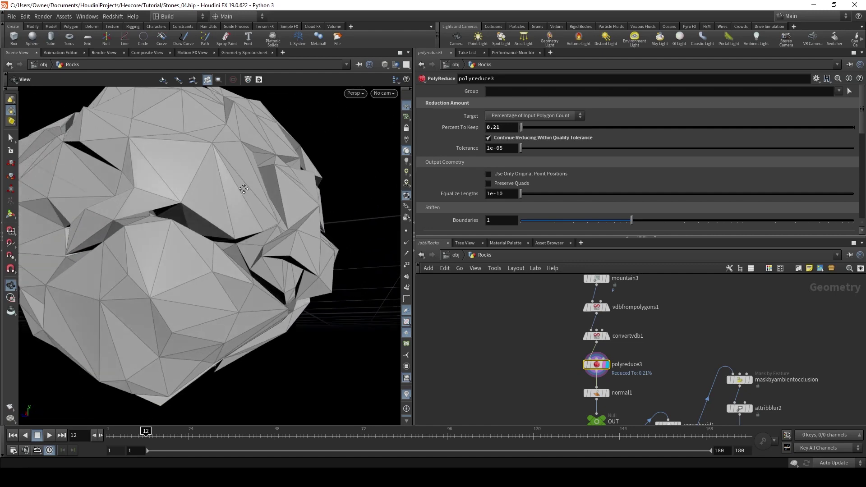
left_click_drag(244, 188, 147, 232)
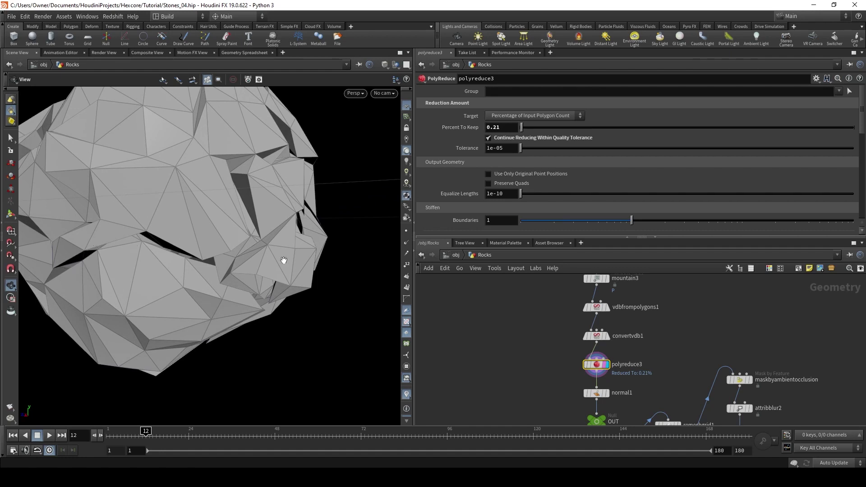
Step: Display the normal1 node with its parameters and view the rock's shading from another side
middle_click_drag(520, 367, 513, 336)
left_click(599, 362)
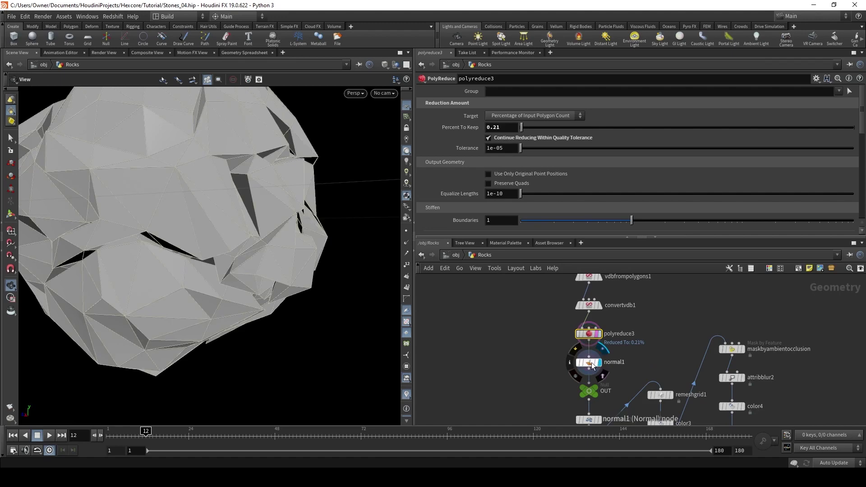
left_click(593, 367)
left_click_drag(268, 272, 194, 262)
Step: Select the transform2 node below the OUT null and review its transform parameters
middle_click_drag(570, 419, 522, 354)
scroll(546, 346, "down", 2)
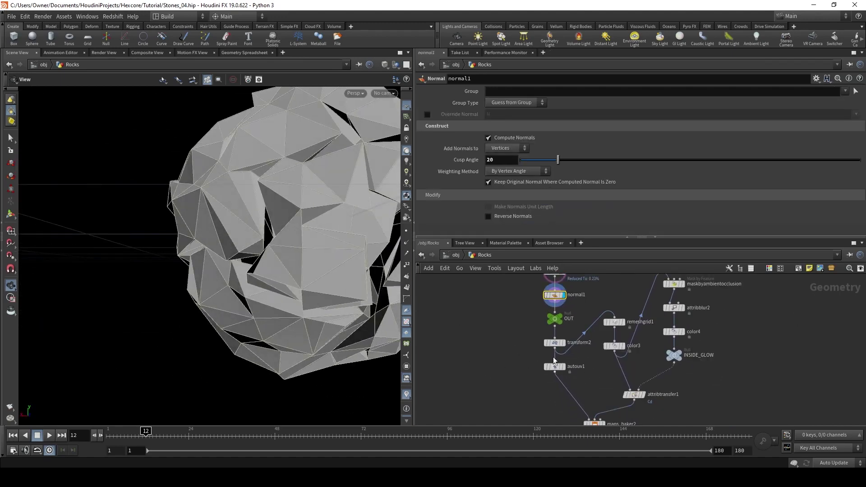
scroll(537, 367, "up", 3)
left_click(555, 343)
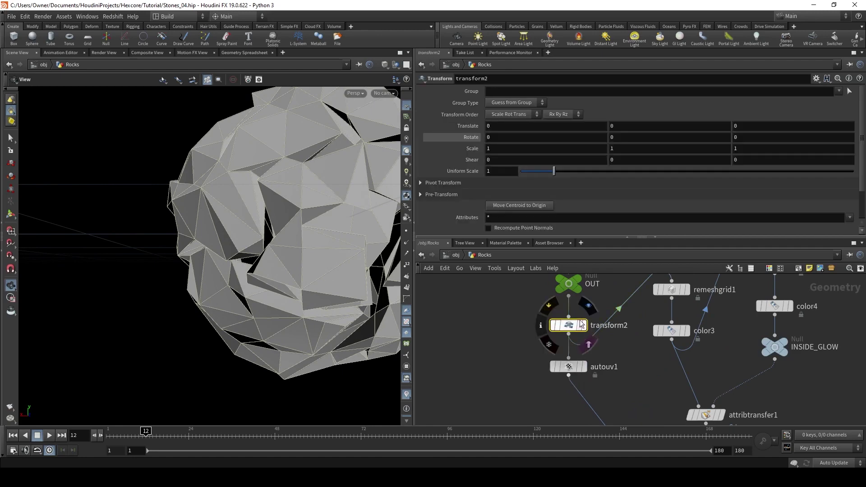
Step: Display the autouv1 node with its UV method and packing settings and examine the UV pattern across the rock
left_click(584, 367)
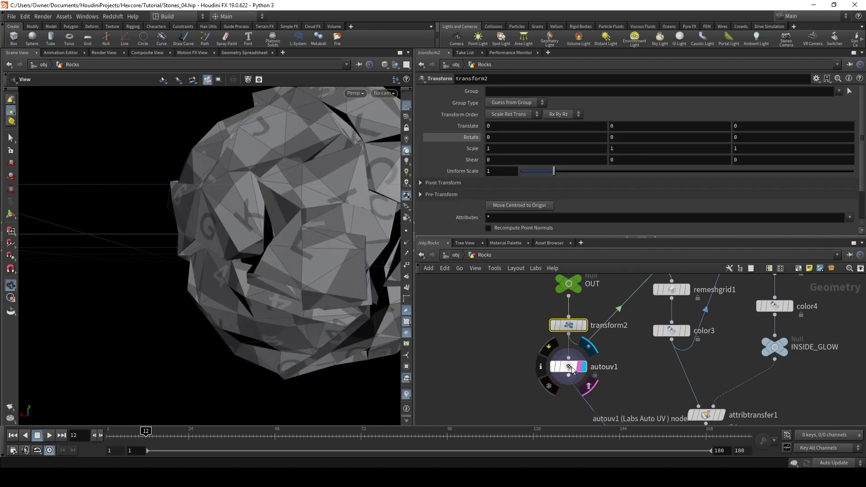
left_click(555, 369)
left_click_drag(325, 290, 257, 272)
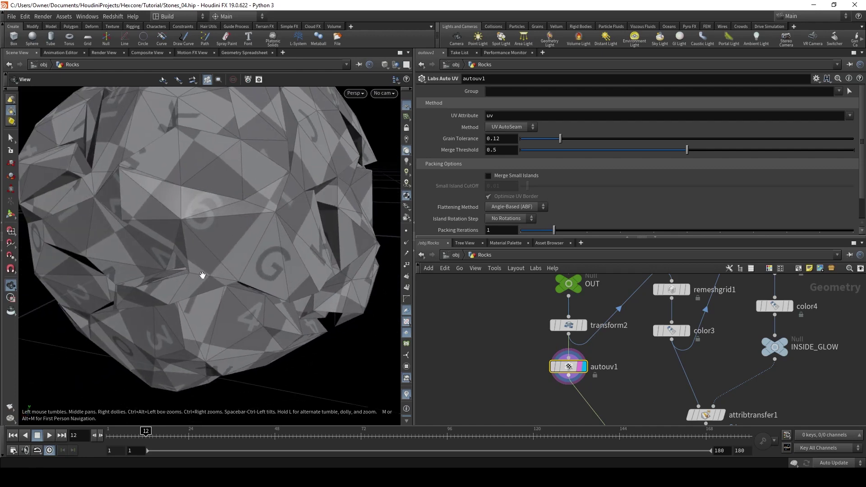
left_click_drag(167, 271, 203, 293)
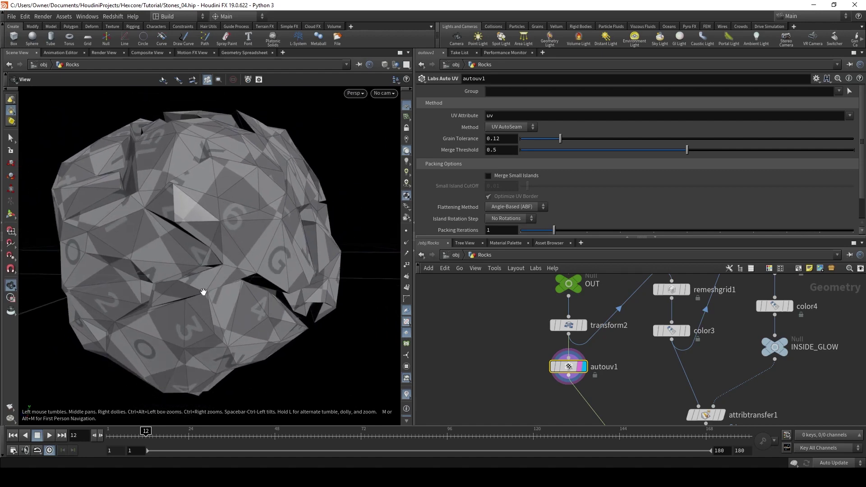
Step: Open the Save Geometry dialog for the autouv1 node, look through the available output file formats, and close it without saving
right_click(568, 371)
mouse_move(612, 359)
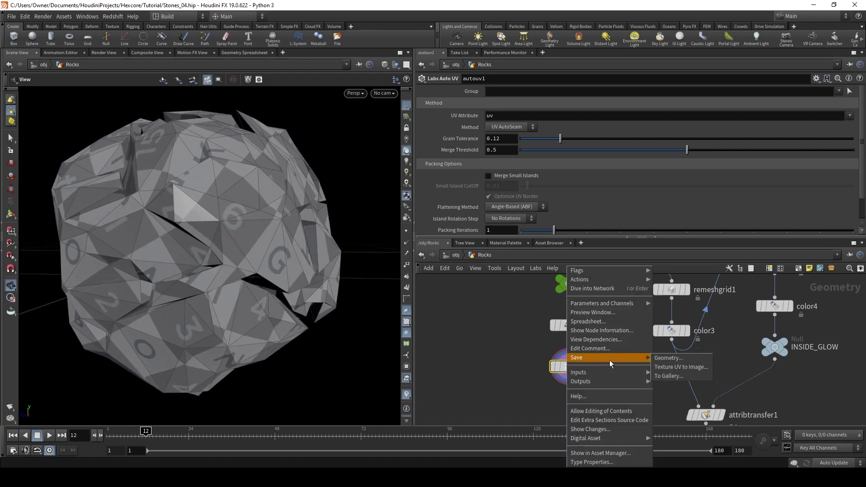
left_click(666, 359)
left_click(752, 361)
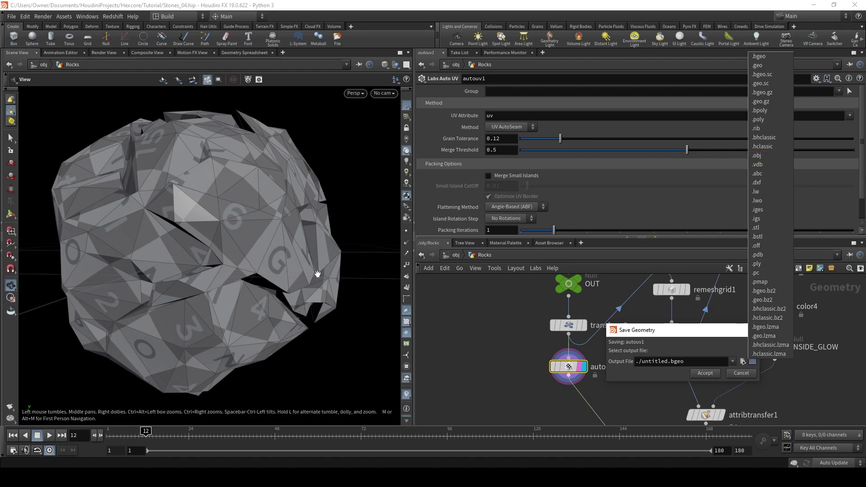
left_click(488, 339)
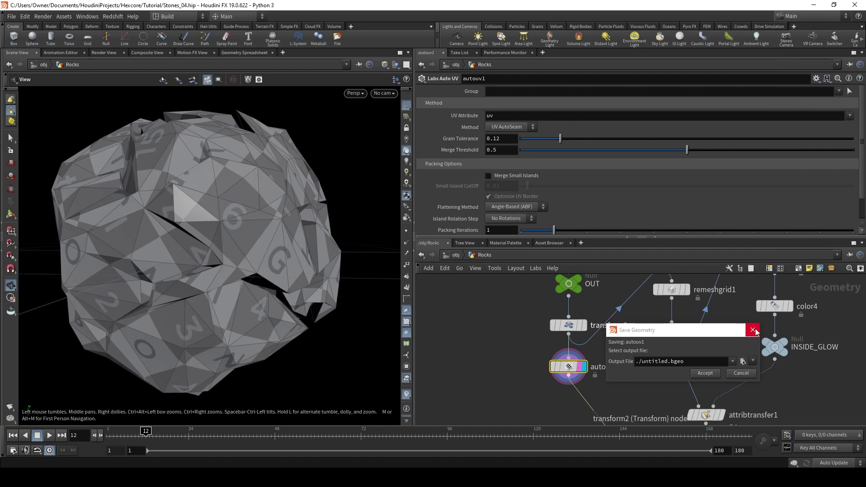
left_click(753, 330)
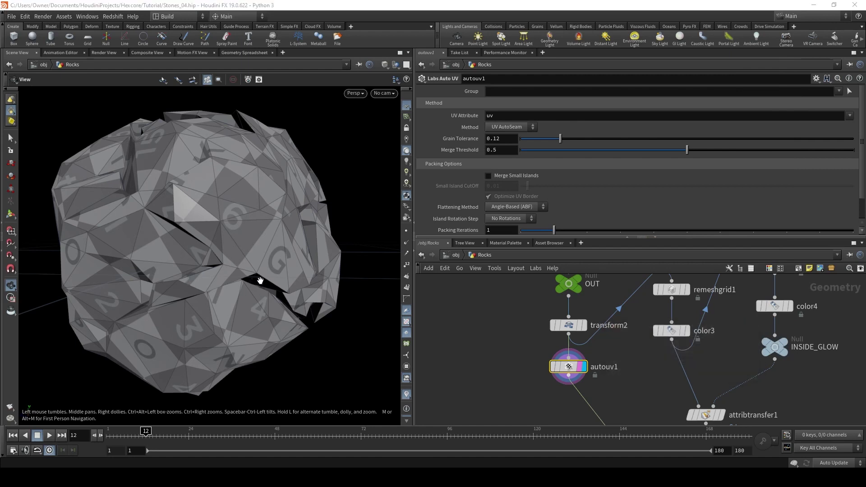
Step: Display the remeshgrid1 node, review its meshing and VDB smoothing settings, and examine the dense remeshed rock
left_click_drag(194, 292, 228, 285)
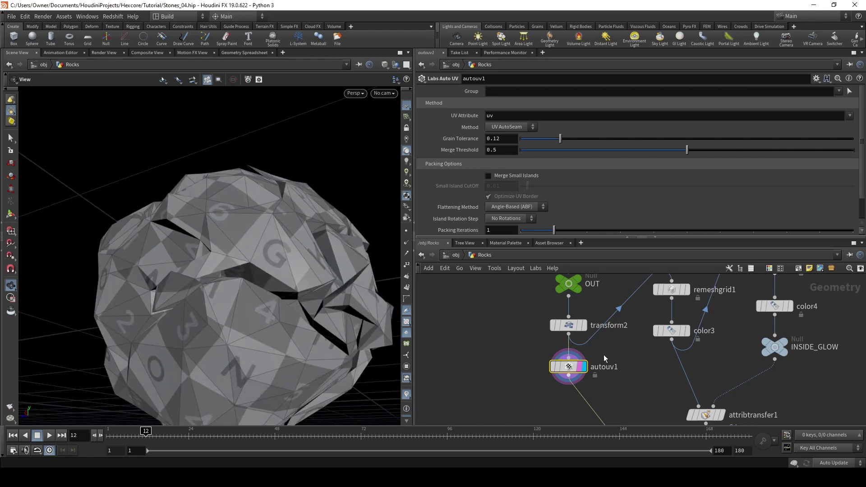
middle_click_drag(605, 359, 544, 403)
left_click(626, 334)
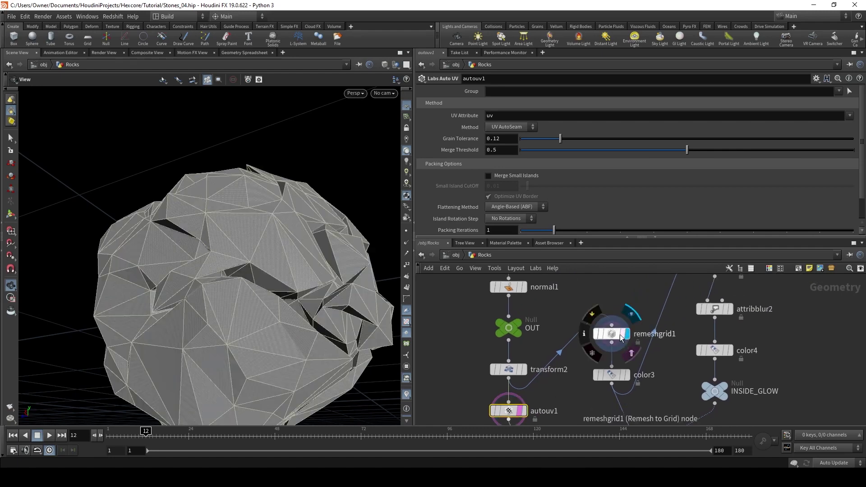
left_click(613, 333)
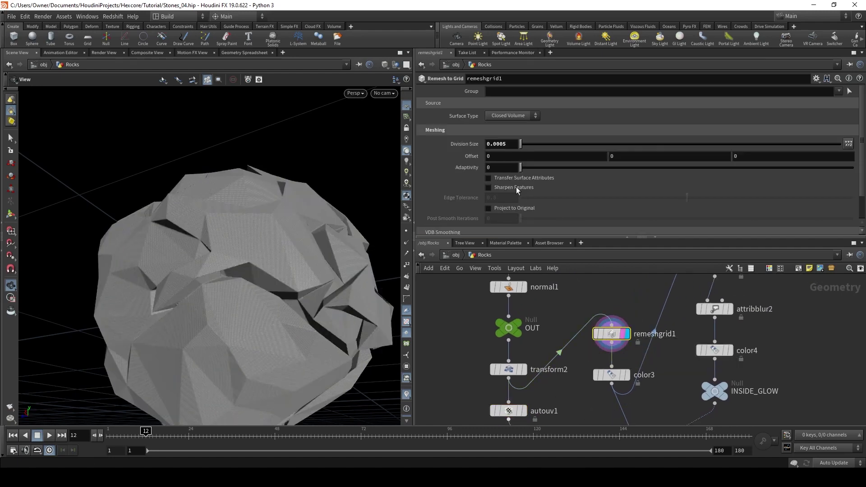
scroll(474, 209, "down", 2)
left_click_drag(299, 333, 280, 271)
Step: Display the color3 node with its constant color settings and examine the colored rock
mouse_move(619, 375)
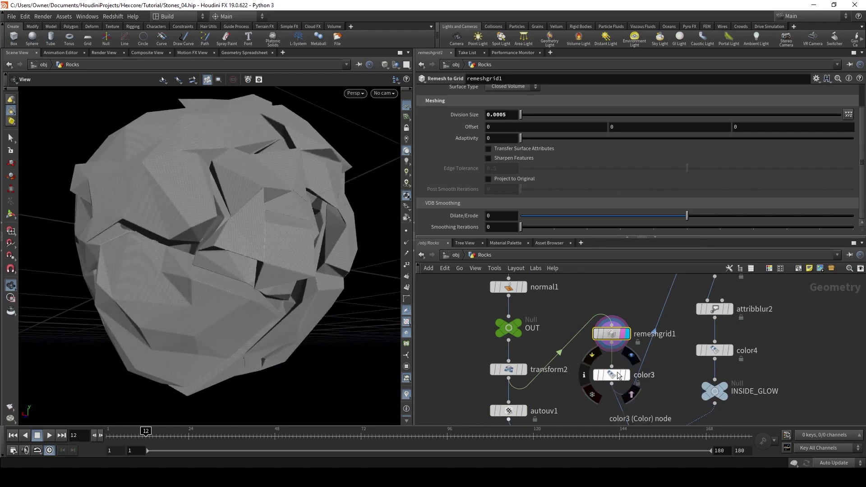
left_click(618, 378)
key("r")
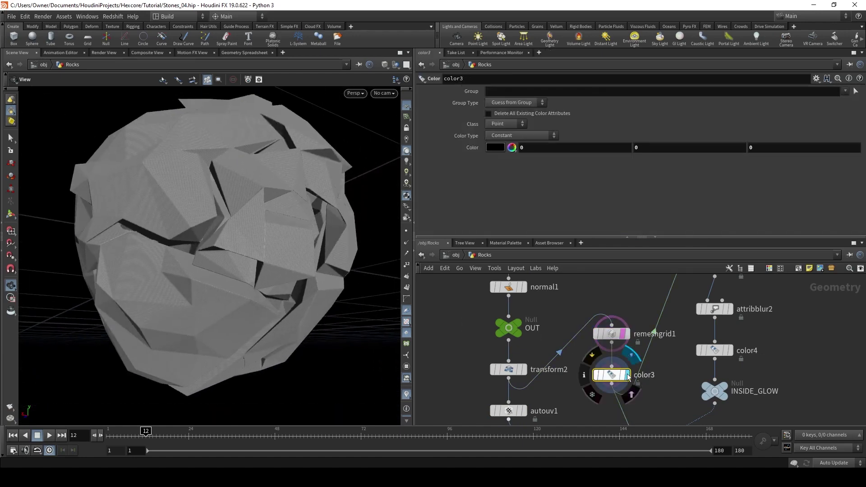
left_click_drag(304, 253, 335, 296)
Step: Display the maskbyambientocclusion node, review its output mask settings, and examine the rock from several angles
middle_click_drag(630, 341, 555, 414)
mouse_move(654, 341)
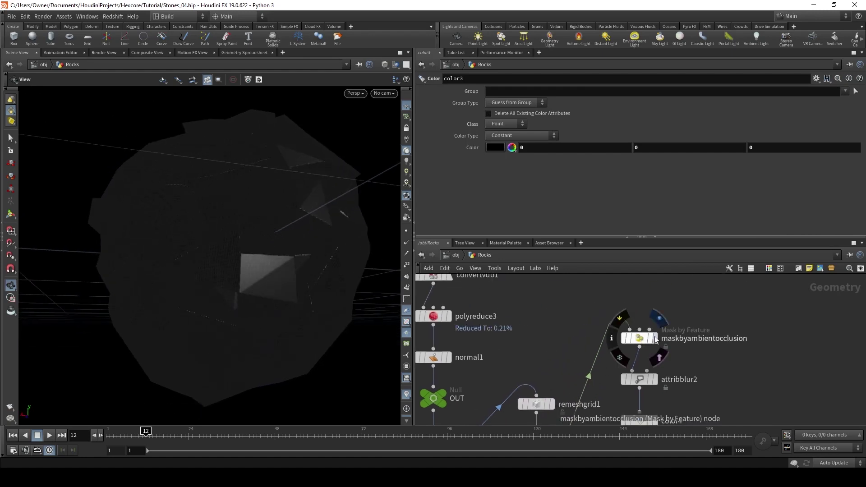
left_click(654, 339)
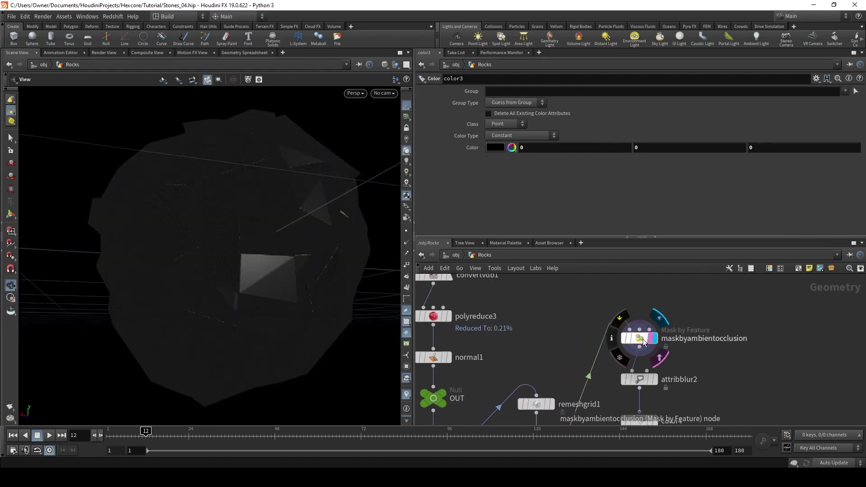
left_click(641, 338)
scroll(475, 232, "up", 3)
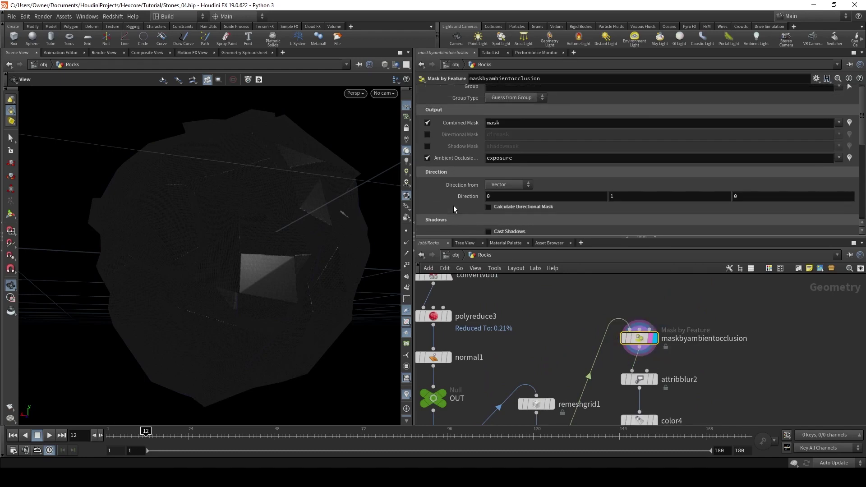
left_click_drag(306, 253, 280, 298)
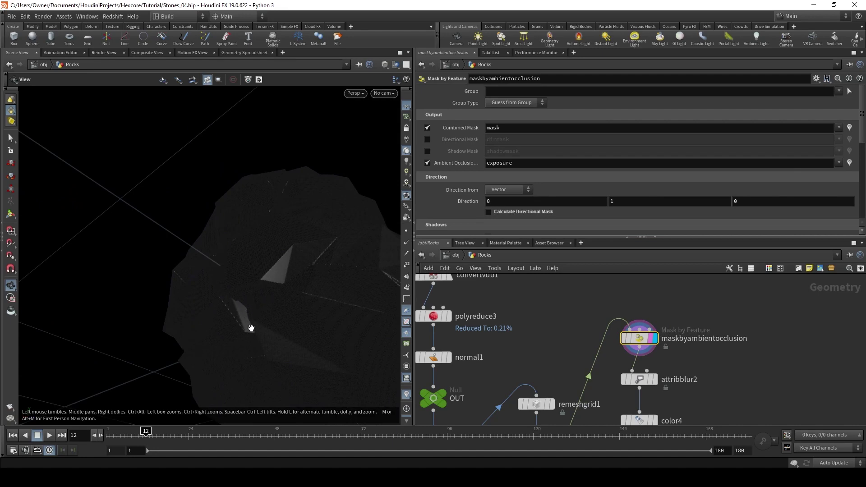
left_click_drag(263, 282, 290, 303)
Step: Review the ambient occlusion, sampling and remap settings of the maskbyambientocclusion node
scroll(456, 204, "down", 10)
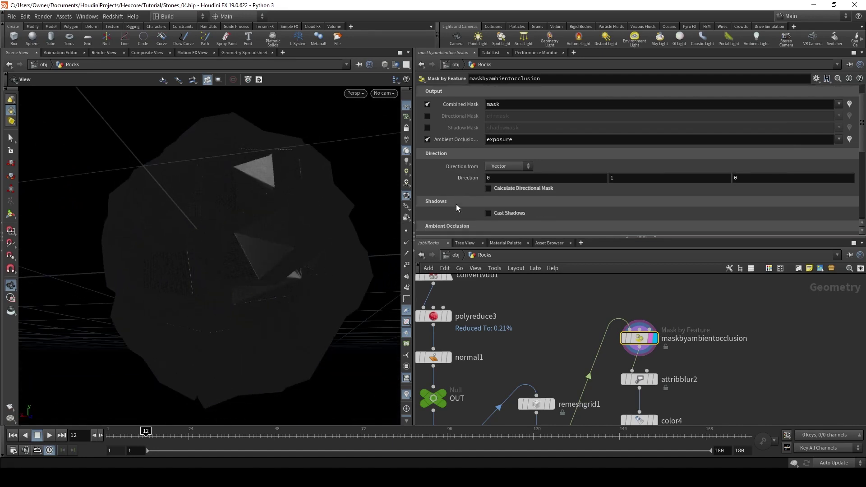
scroll(452, 202, "down", 8)
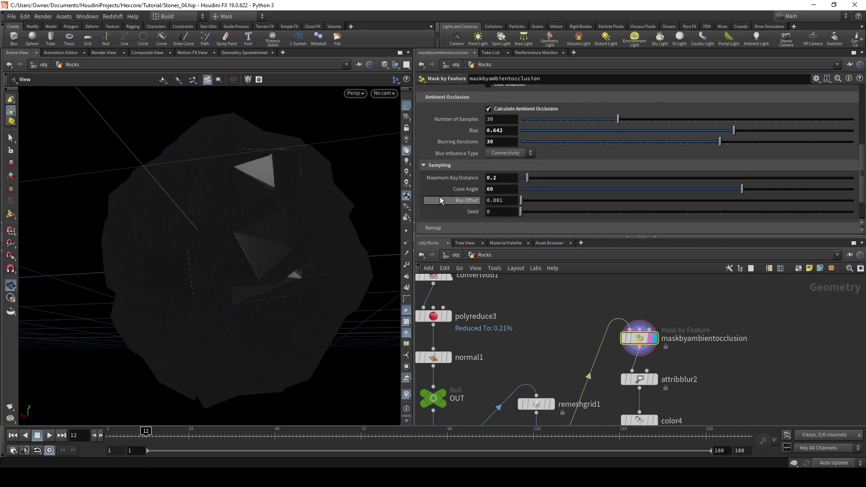
scroll(450, 185, "down", 1)
scroll(451, 188, "down", 1)
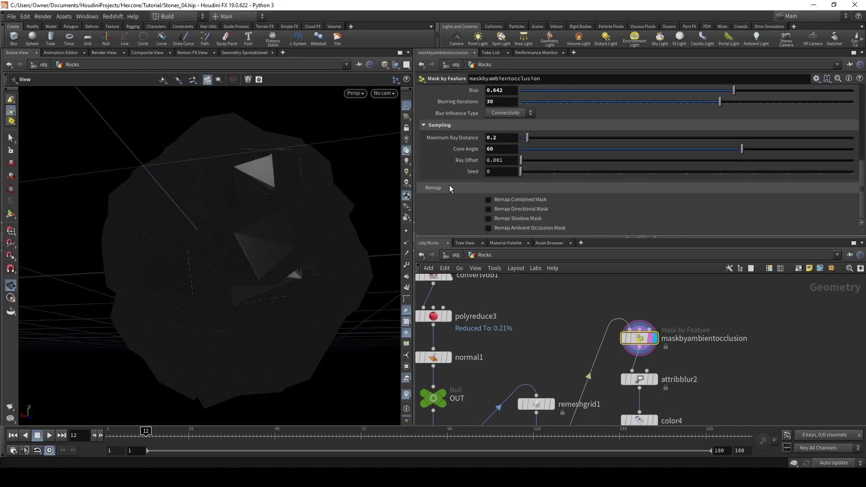
Step: Display the attribblur2 node with its mask blurring parameters and view the rock from another angle
middle_click_drag(573, 377, 570, 337)
left_click(652, 339)
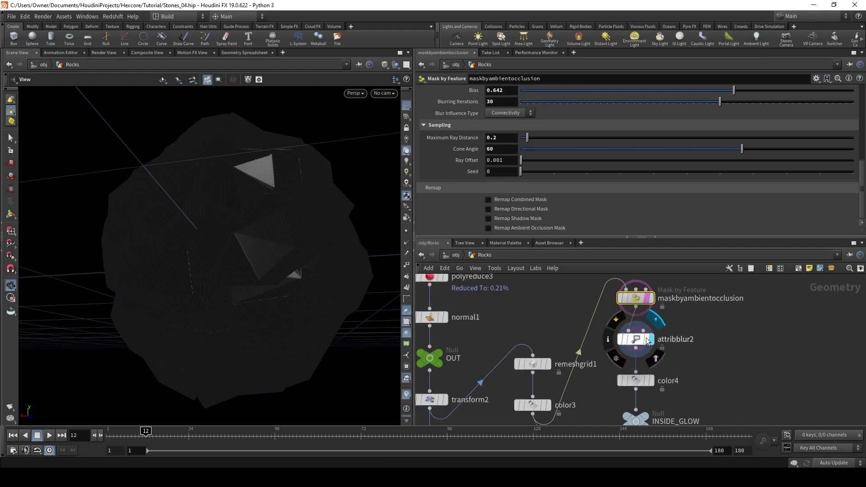
left_click(643, 342)
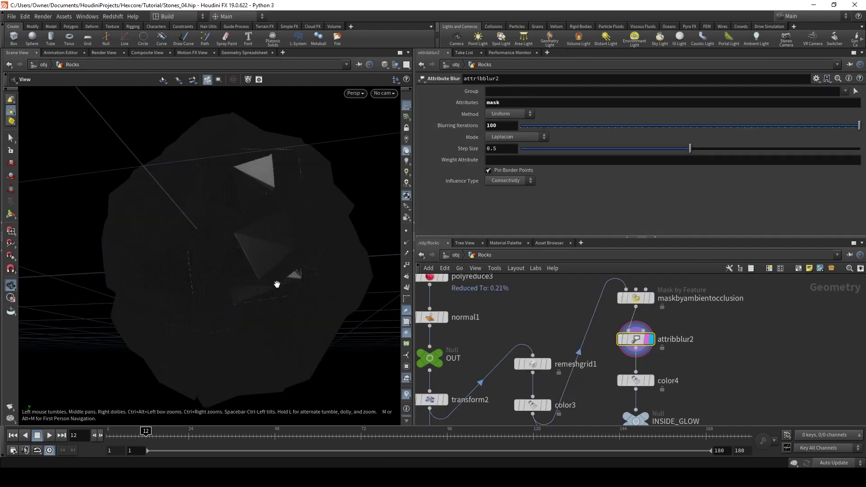
left_click_drag(284, 296, 259, 290)
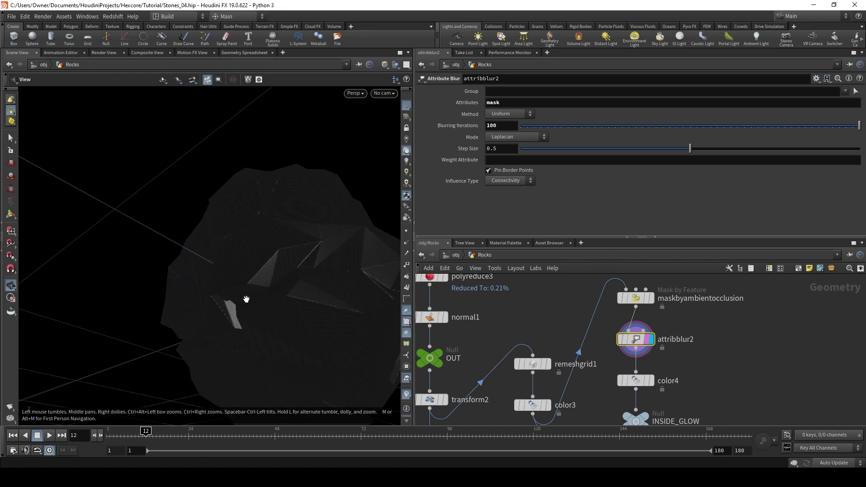
Step: Display the color4 node with its mask attribute ramp and examine the glow coloring inside the rock's cracks
mouse_move(656, 384)
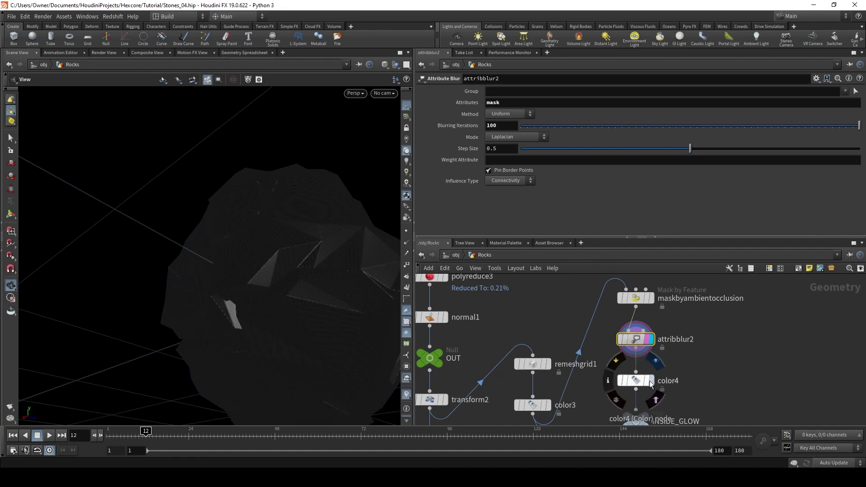
left_click(651, 382)
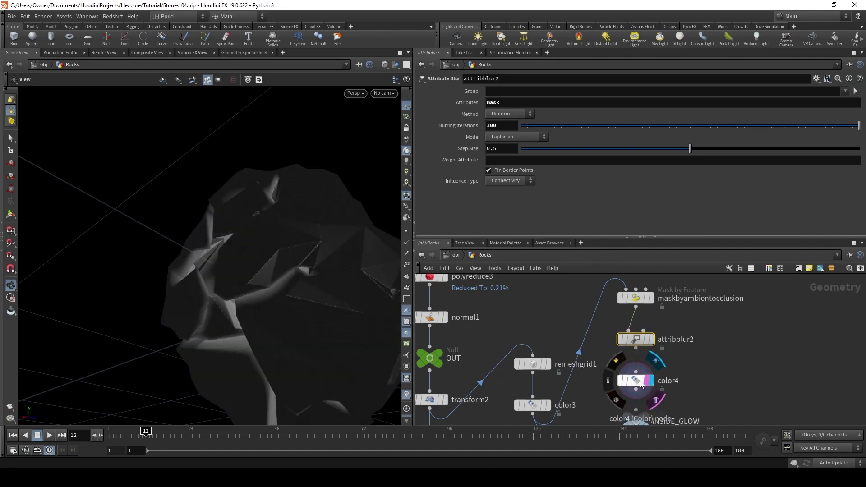
left_click(641, 382)
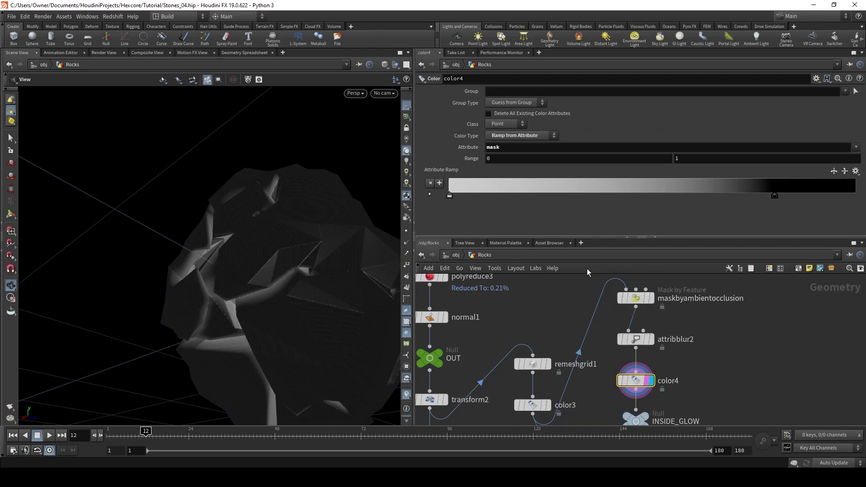
left_click_drag(286, 280, 199, 301)
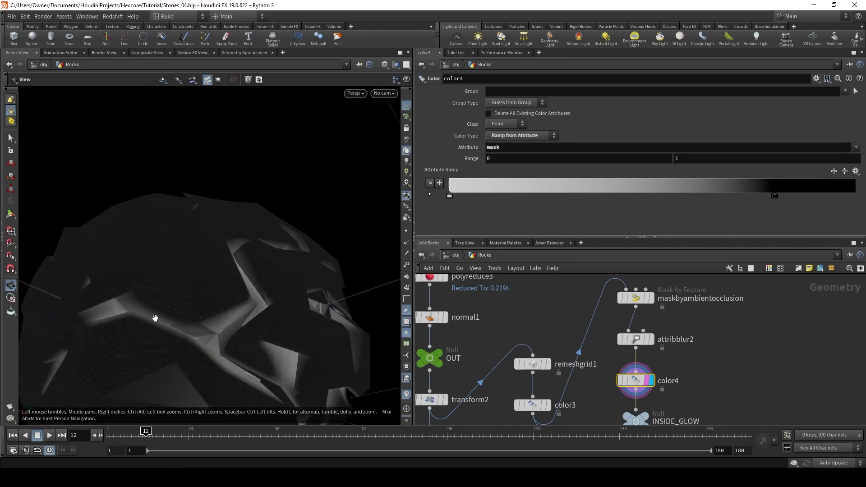
Step: Examine the glow coloring from more angles and display the attribtransfer1 node with its Cd point attribute transfer
left_click_drag(234, 249, 222, 289)
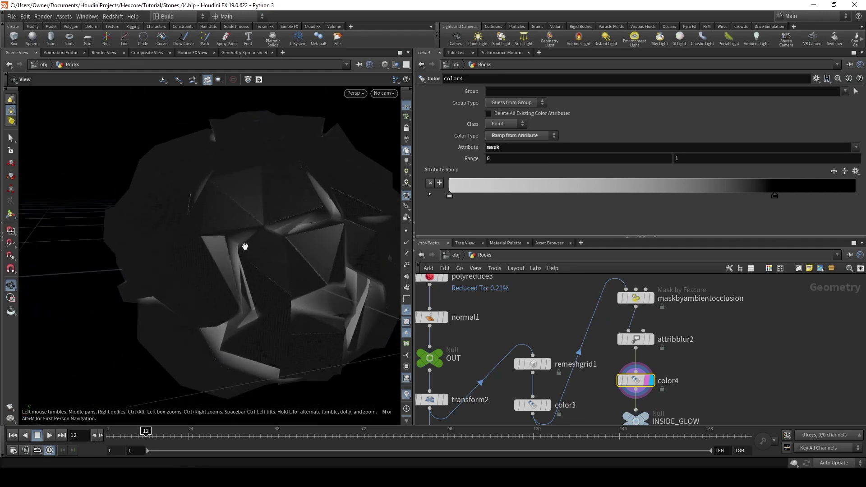
left_click_drag(315, 184, 258, 281)
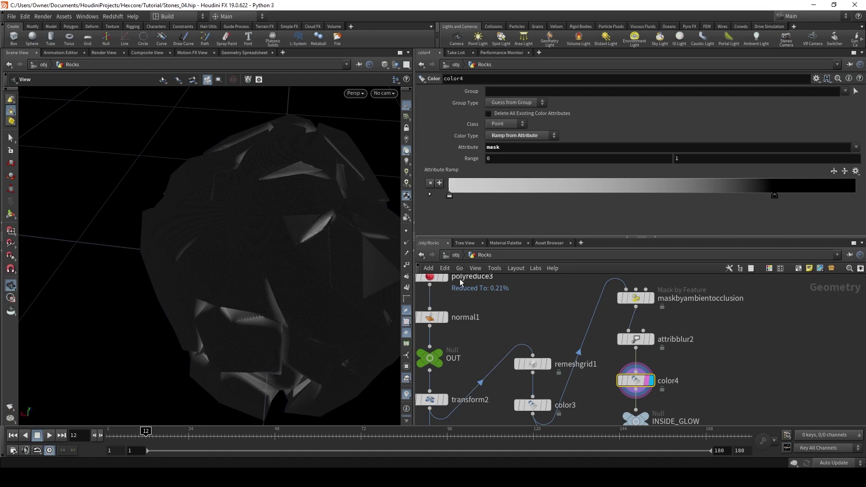
middle_click_drag(576, 352, 572, 297)
mouse_move(584, 387)
middle_mouse_down()
mouse_move(586, 356)
mouse_move(593, 356)
middle_mouse_up()
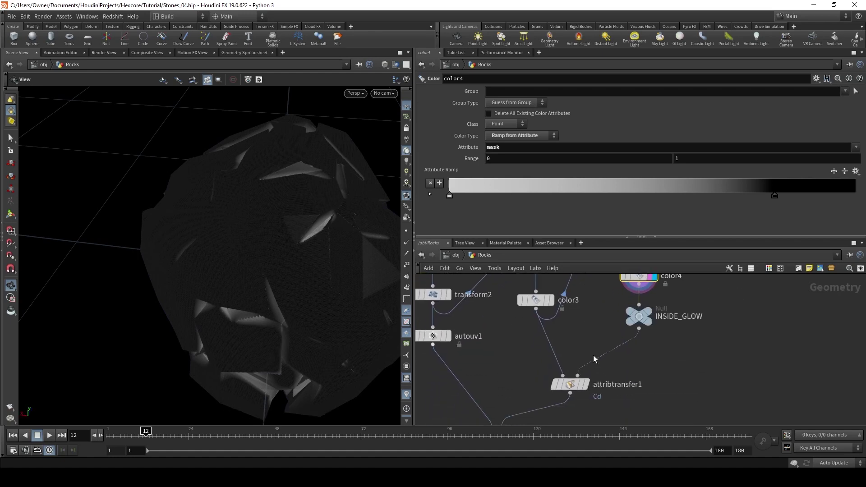
left_click(585, 384)
left_click(585, 387)
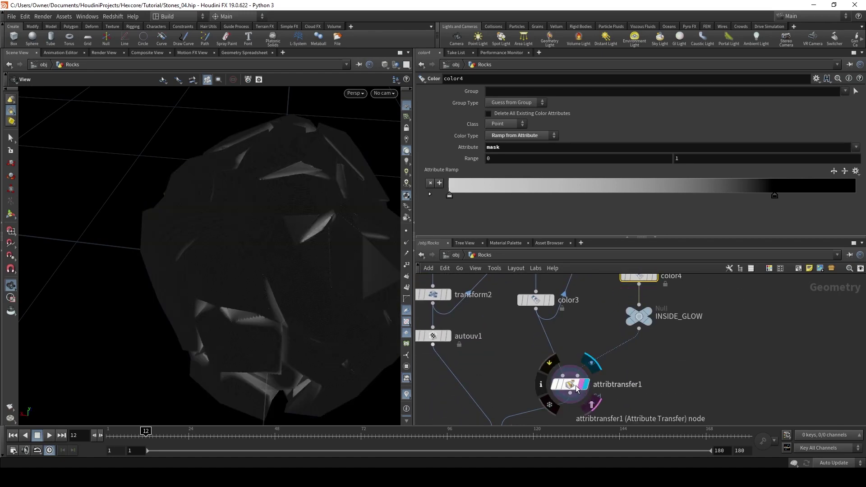
left_click(576, 389)
middle_click_drag(509, 380, 536, 362)
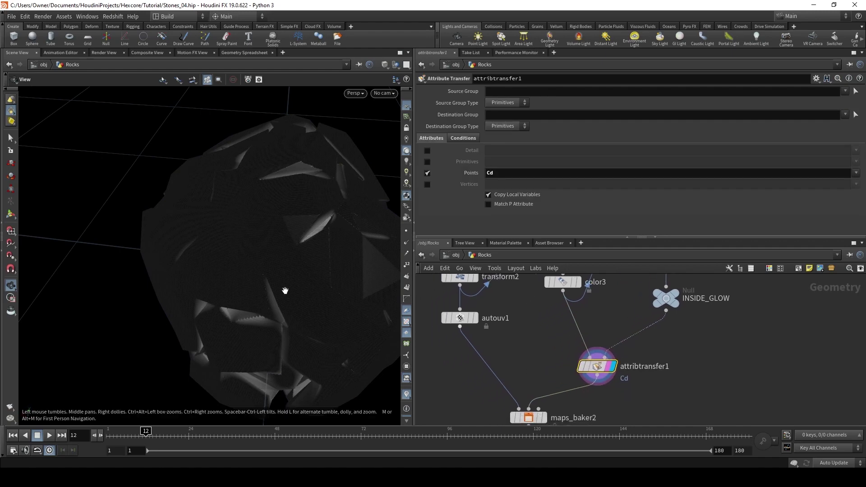
left_click_drag(286, 290, 271, 294)
Step: Display the maps_baker2 node, view the low-poly rock from another angle, and review the bake settings and map options
middle_click_drag(545, 360, 566, 331)
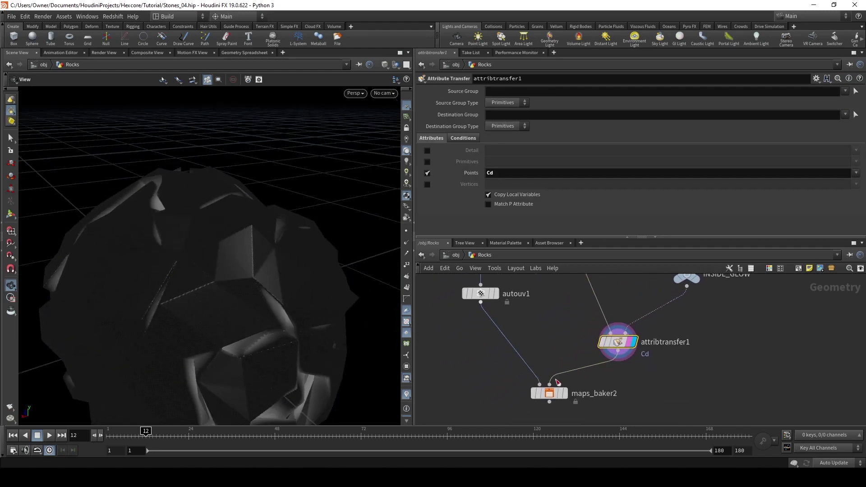
left_click(564, 390)
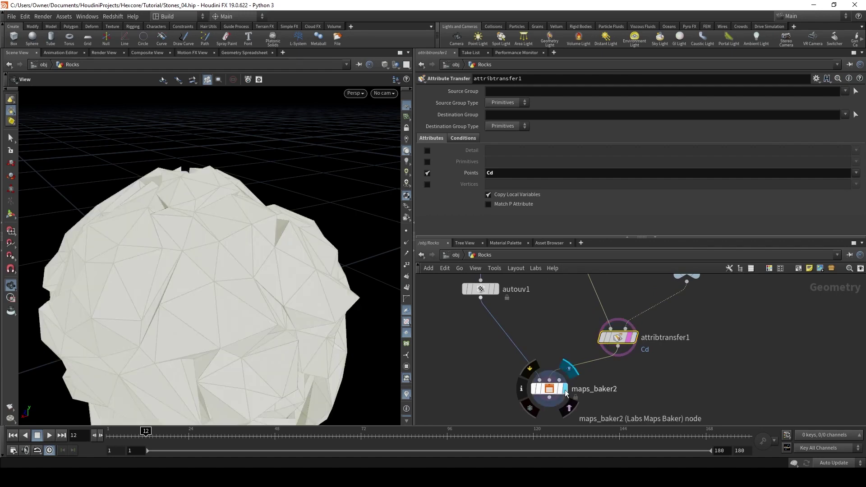
left_click(555, 394)
left_click_drag(253, 289, 280, 274)
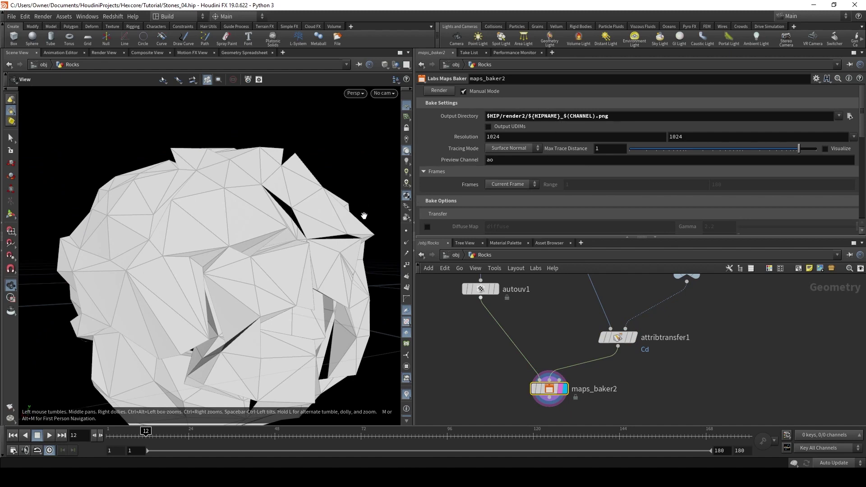
scroll(456, 192, "down", 5)
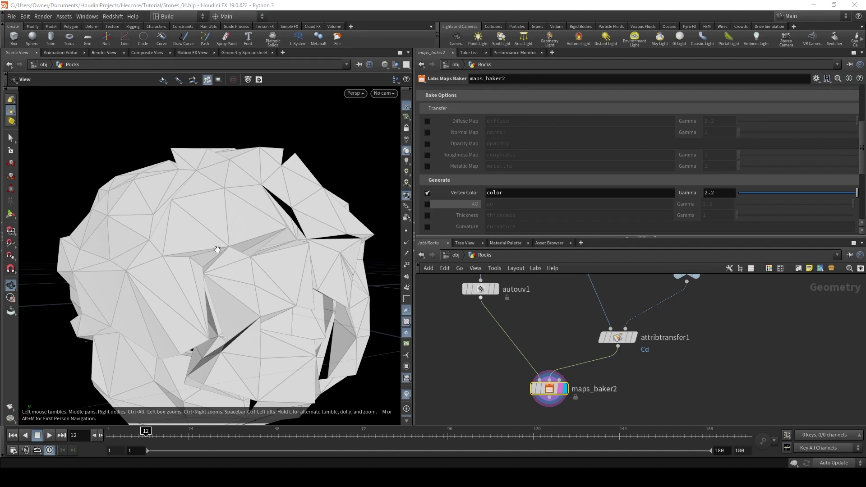
Step: Enable the Thickness map in the maps_baker2 generate options, recheck the bake settings, and render the maps
left_click(427, 215)
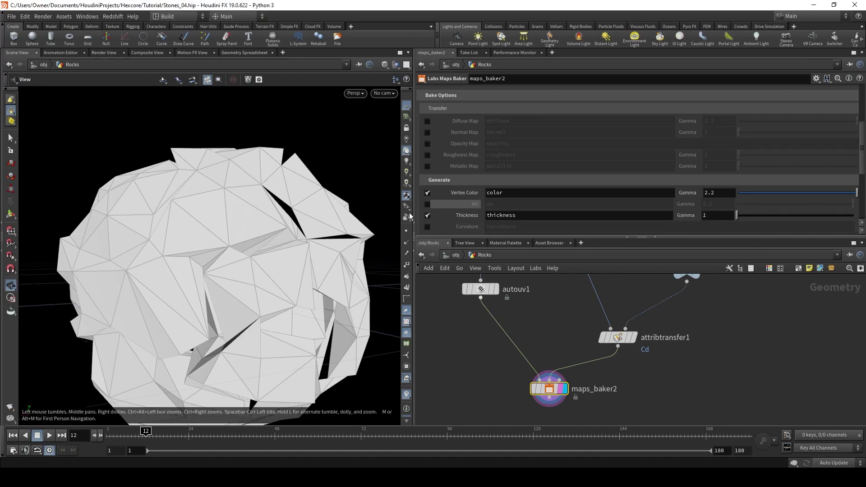
scroll(459, 199, "up", 4)
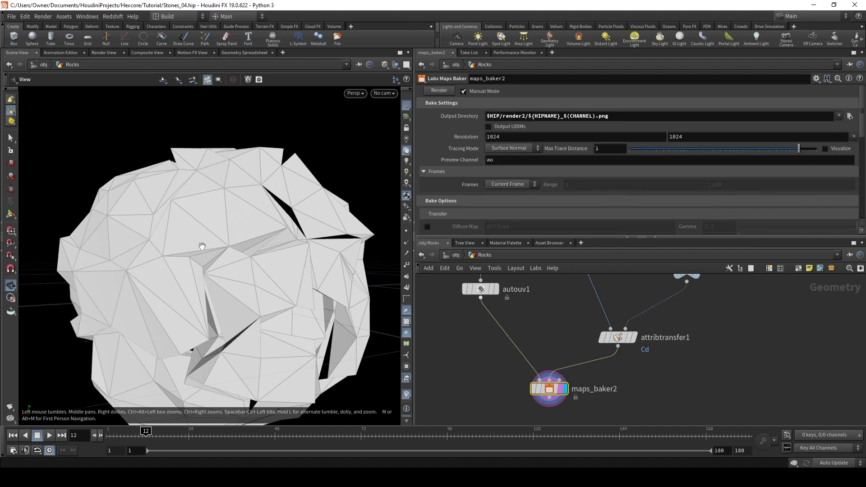
scroll(469, 199, "down", 4)
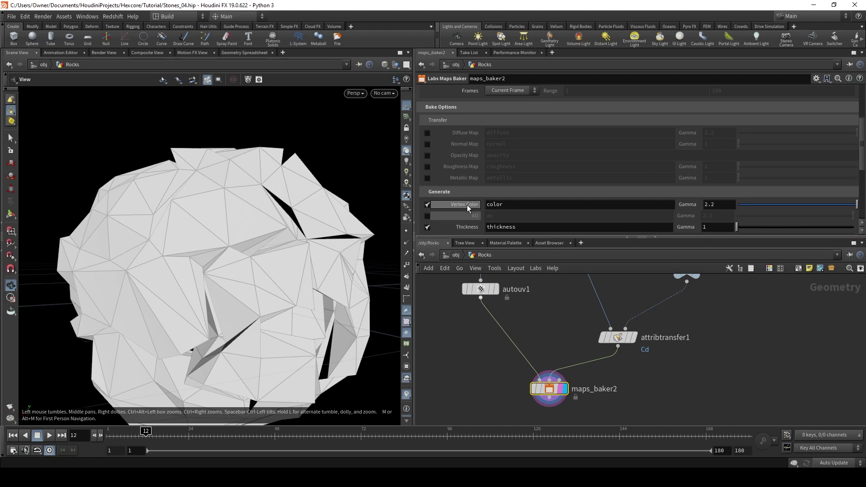
scroll(468, 197, "up", 4)
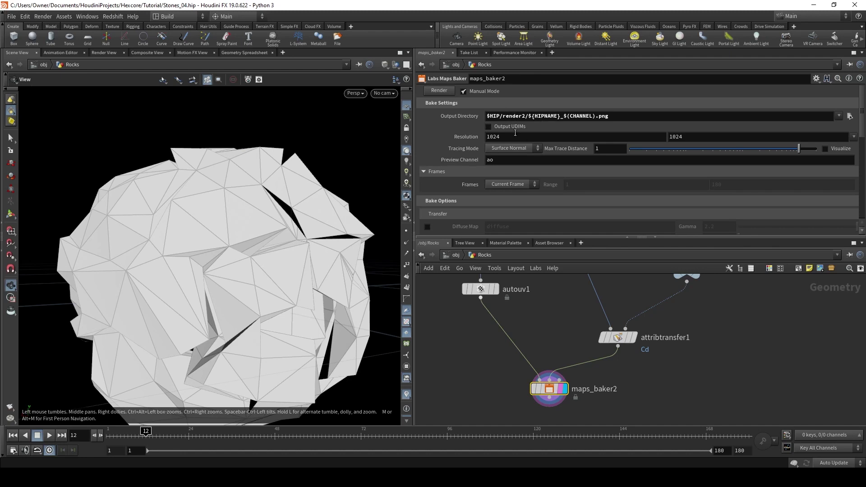
left_click(441, 92)
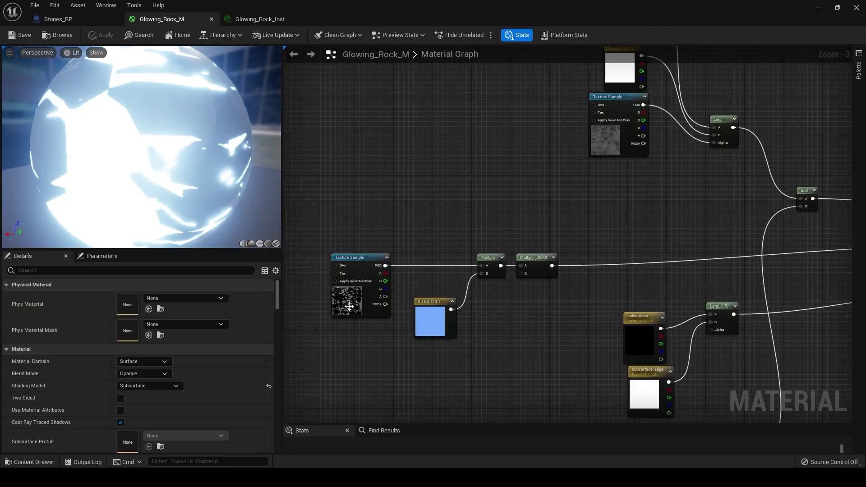
Step: In Unreal Engine, review the emissive branch of Glowing_Rock_M from the Stones_color texture through the blue constant and multiply, and rotate the preview sphere
left_click(350, 306)
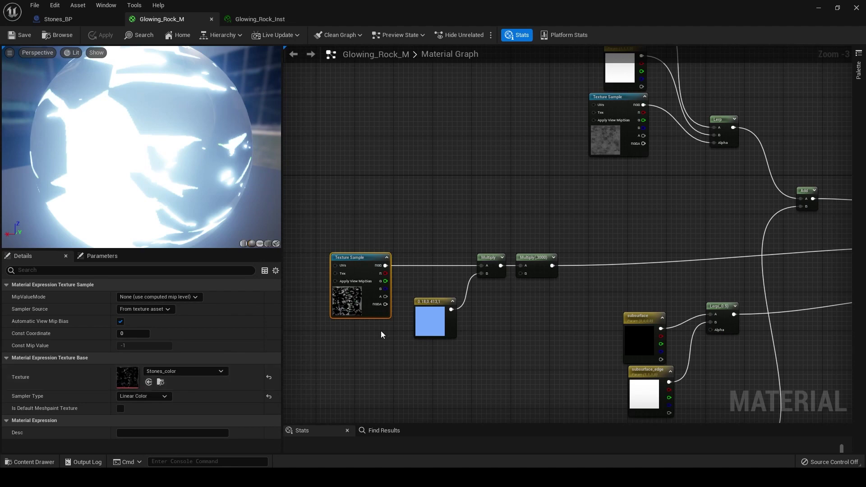
left_click(422, 328)
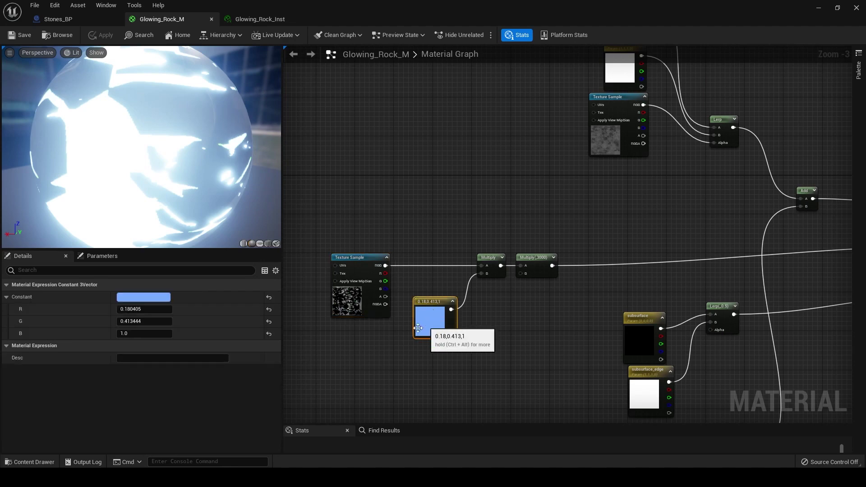
left_click(544, 265)
right_click_drag(586, 265, 366, 296)
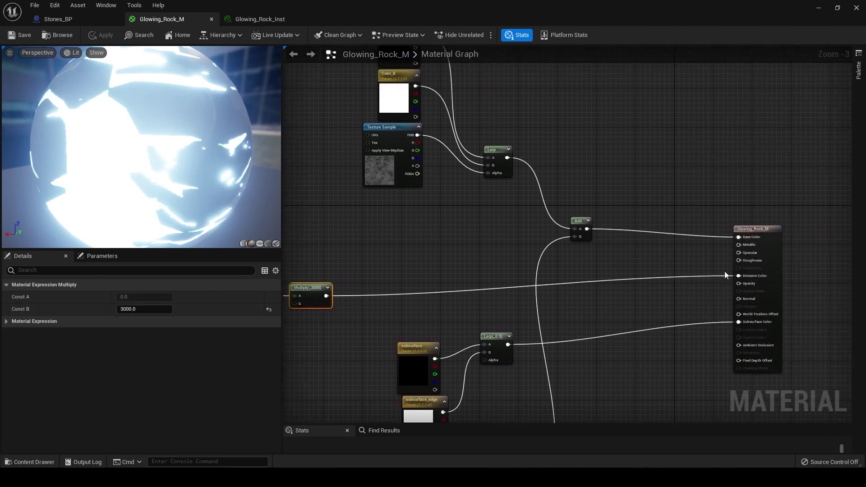
left_click_drag(110, 147, 48, 133)
left_click_drag(90, 153, 26, 129)
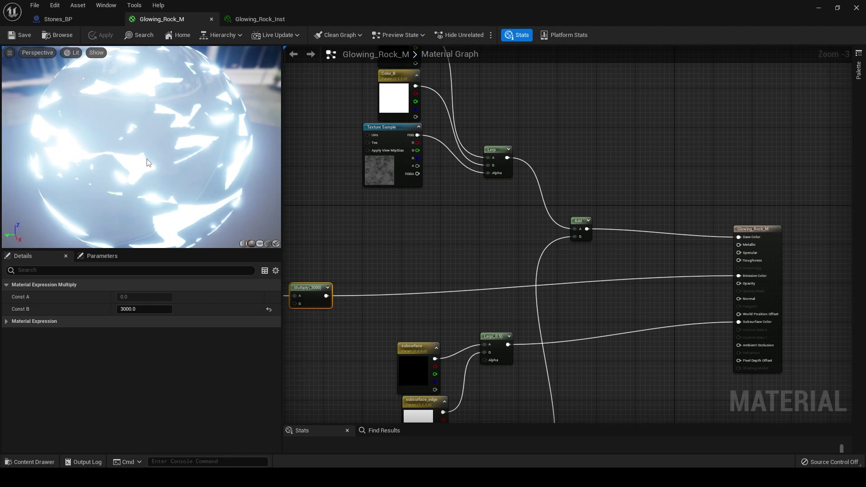
Step: Review the base color branch with the Stones_Thickness texture sample and the Color_B parameter, viewing the preview sphere from other angles
right_click_drag(358, 258, 419, 323)
left_click(437, 233)
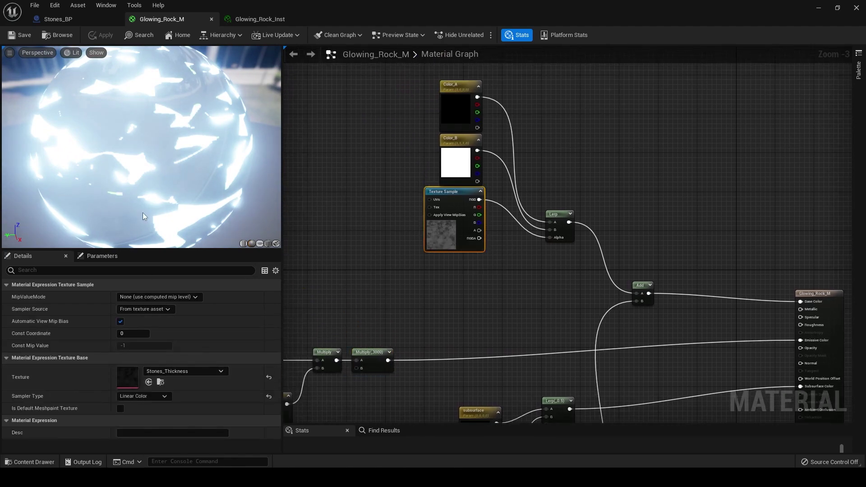
left_click_drag(142, 212, 97, 190)
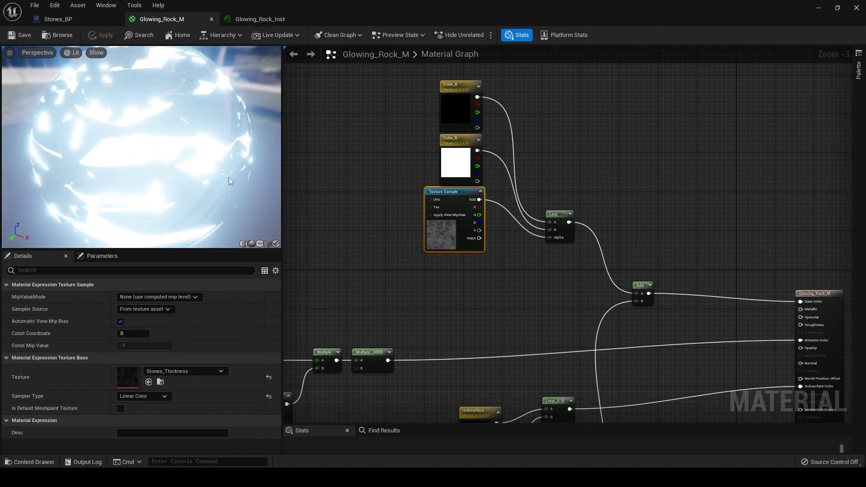
right_click_drag(367, 193, 416, 208)
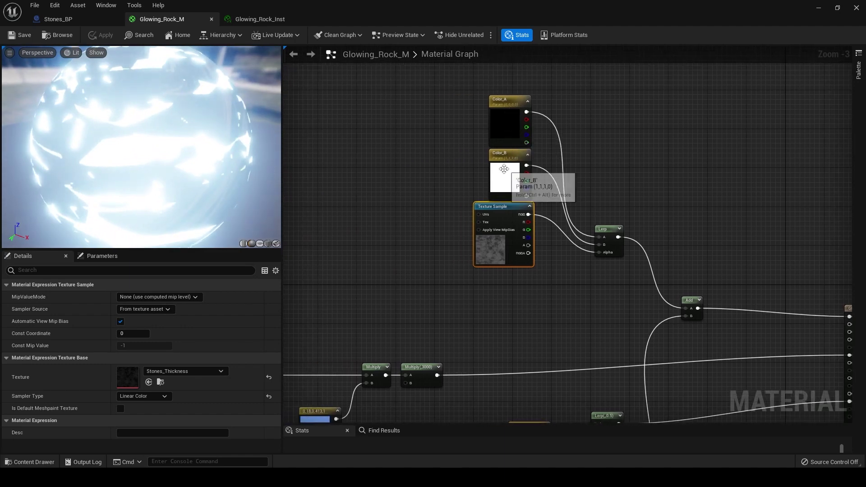
left_click(504, 169)
right_click_drag(504, 169, 428, 134)
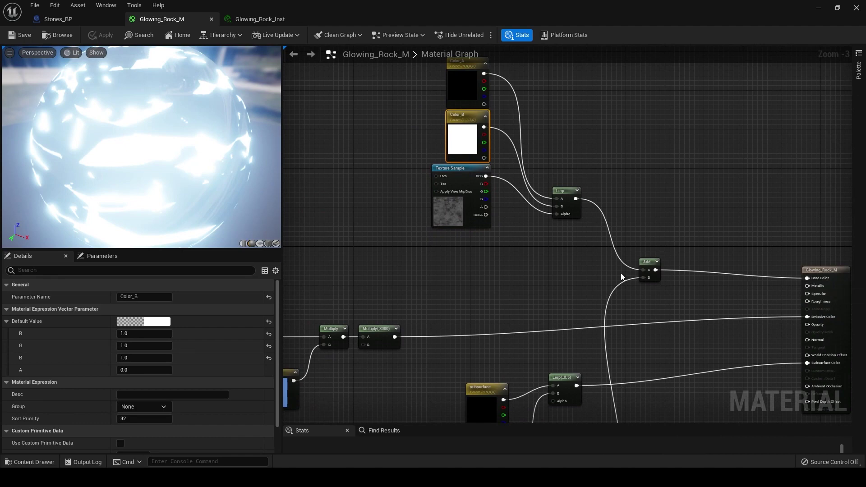
left_click_drag(201, 138, 141, 137)
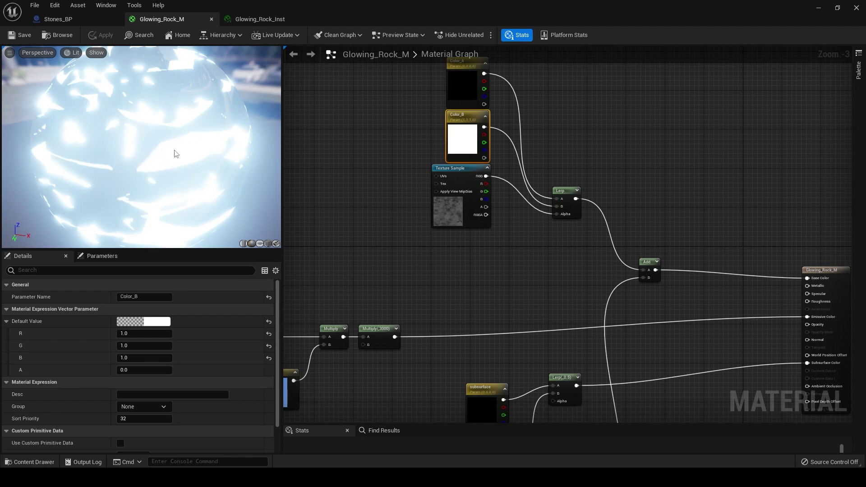
Step: Review the fake reflection branch: the Macro_Normal_Strength parameter, the HDRI_Epic_Courtyard_Daylight texture sample and the fake_Spec_Tint color
right_click_drag(518, 299, 538, 185)
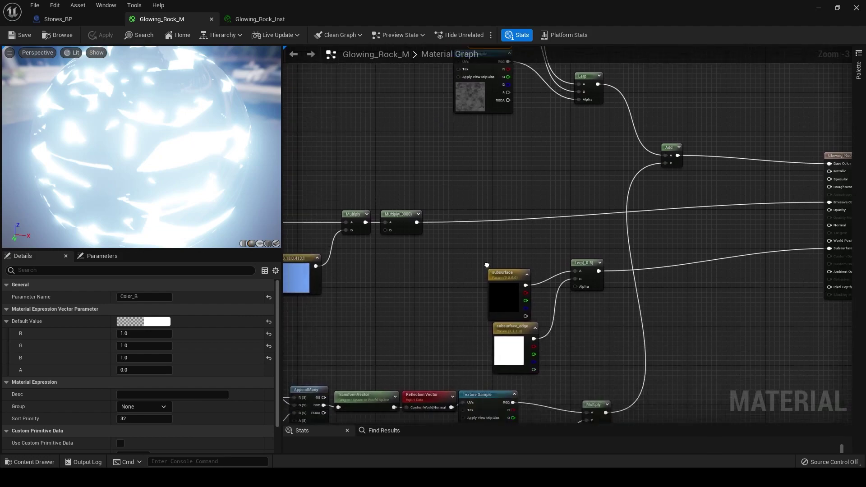
right_click_drag(486, 263, 503, 180)
right_click_drag(451, 256, 527, 200)
left_click(345, 249)
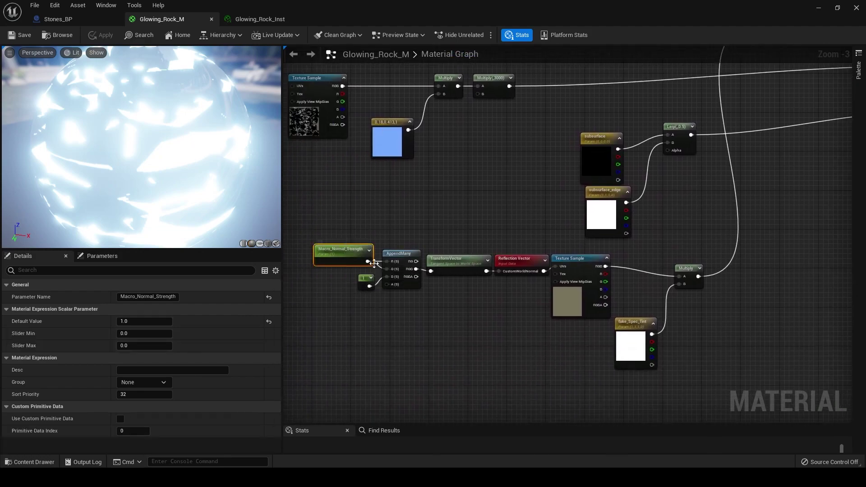
left_click(568, 291)
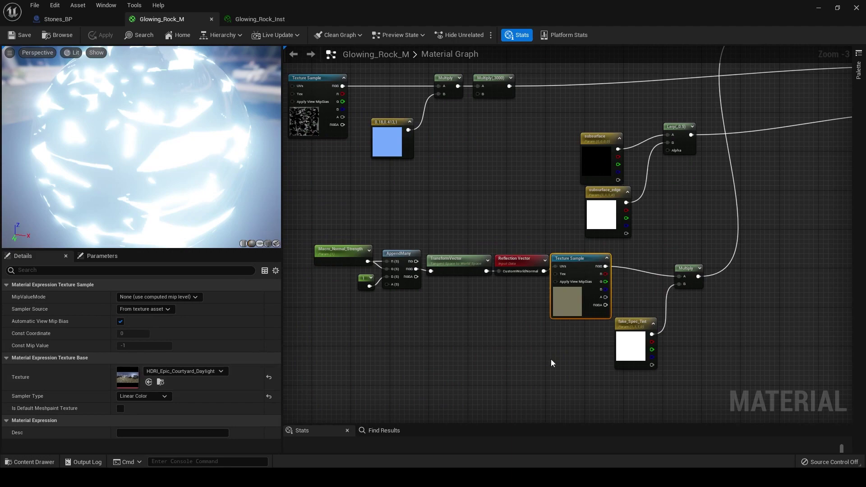
left_click(629, 352)
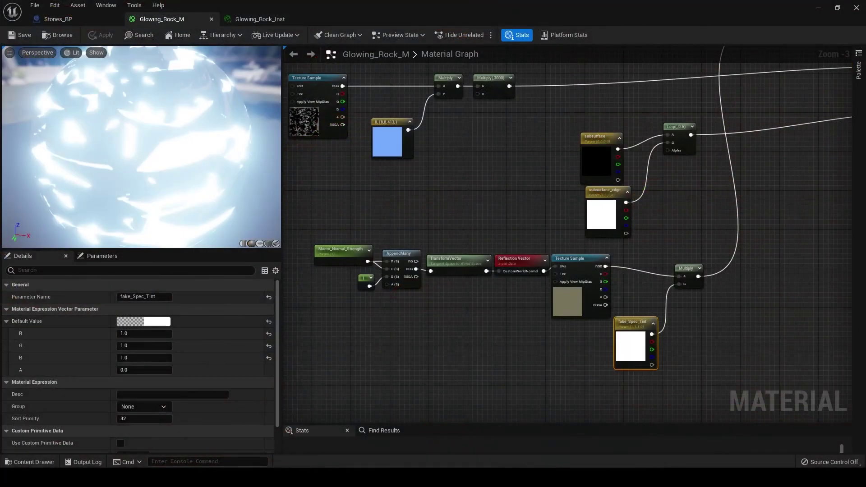
Step: Look through the Advanced UE4 Shaders courses on the instructor's ArtStation Learning page in the browser, then move the window away
left_click_drag(0, 76, 285, 45)
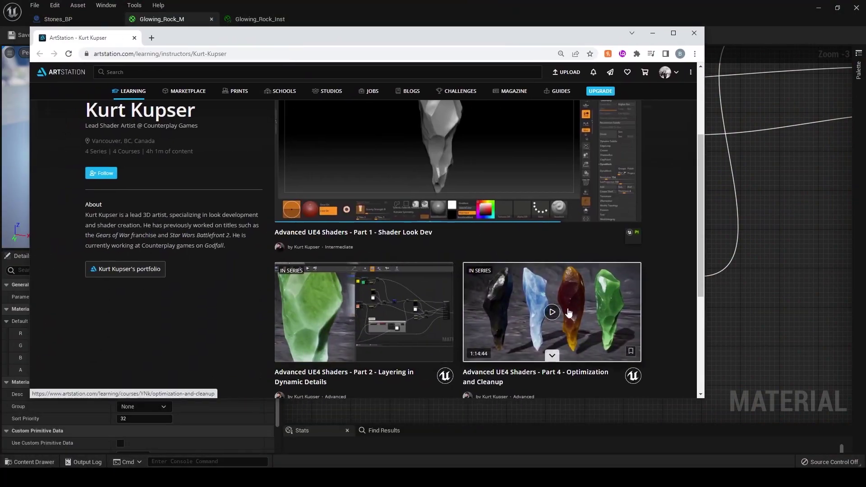
scroll(555, 315, "down", 2)
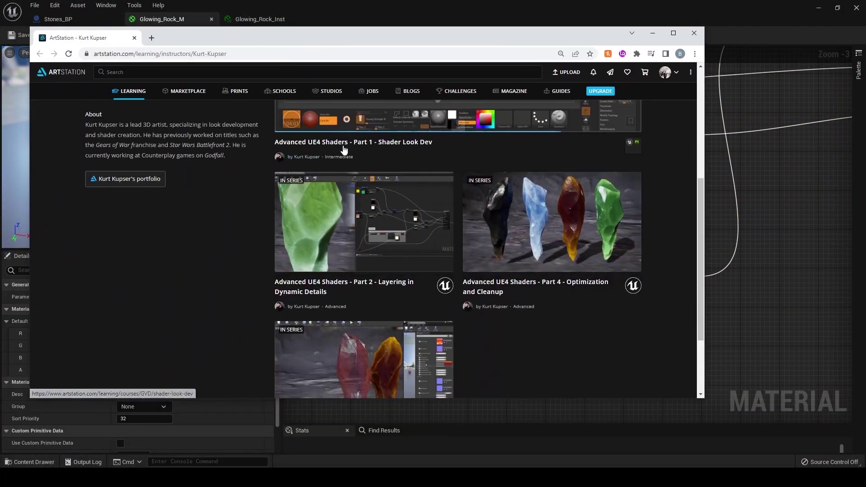
left_click_drag(434, 36, 0, 128)
Step: Review the Stones_color texture sample again and the material settings of the Glowing_Rock_M output node
right_click_drag(581, 179, 513, 236)
left_click(466, 153)
right_click_drag(446, 204, 565, 172)
left_click(336, 279)
right_click_drag(546, 260, 367, 233)
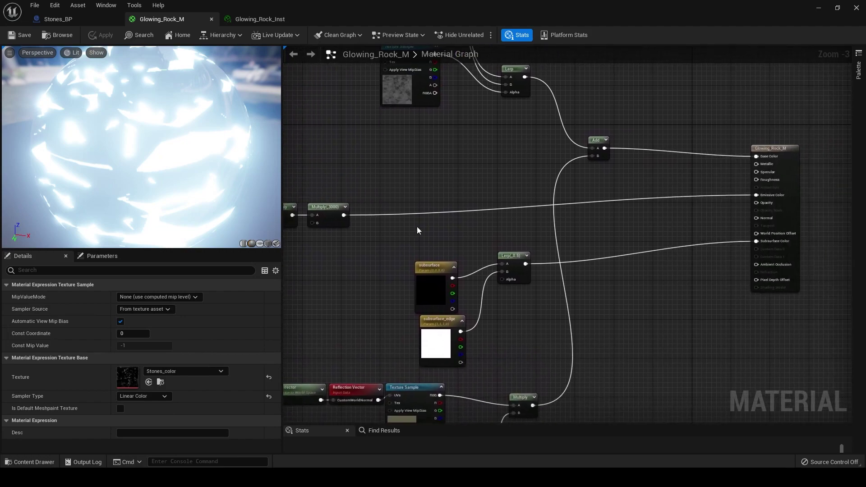
left_click(773, 225)
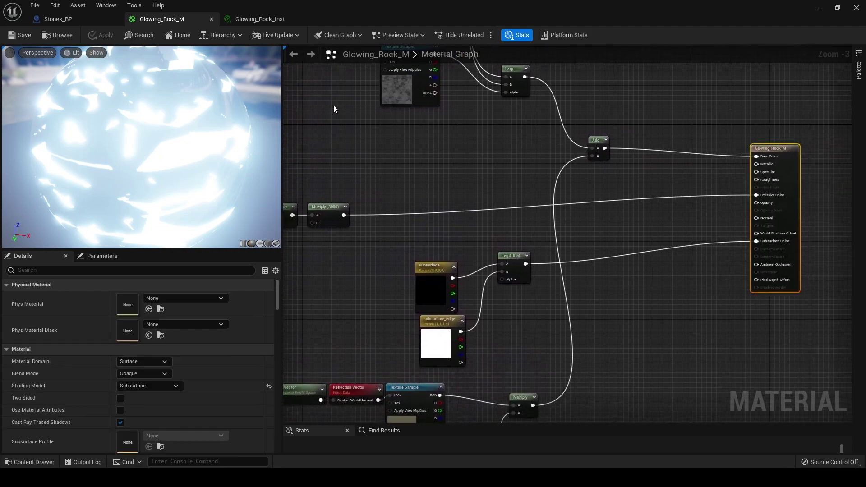
Step: Open the Glowing_Rock_Inst material instance, rotate its preview, and expand the Color_A, Color_B and fake_Spec_Tint values
left_click(260, 19)
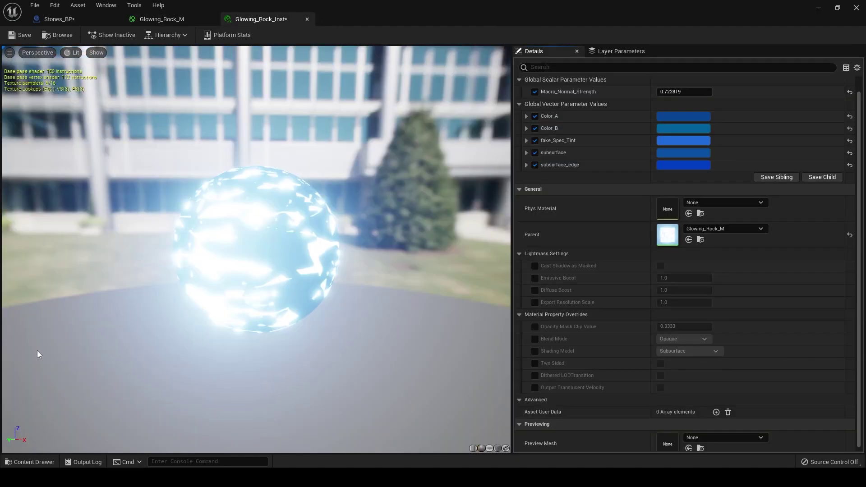
left_click_drag(360, 238, 346, 277)
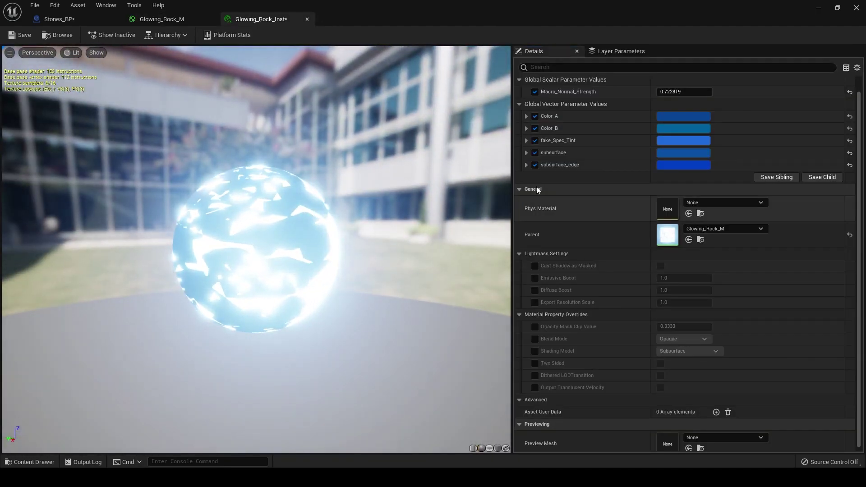
left_click_drag(175, 253, 182, 255)
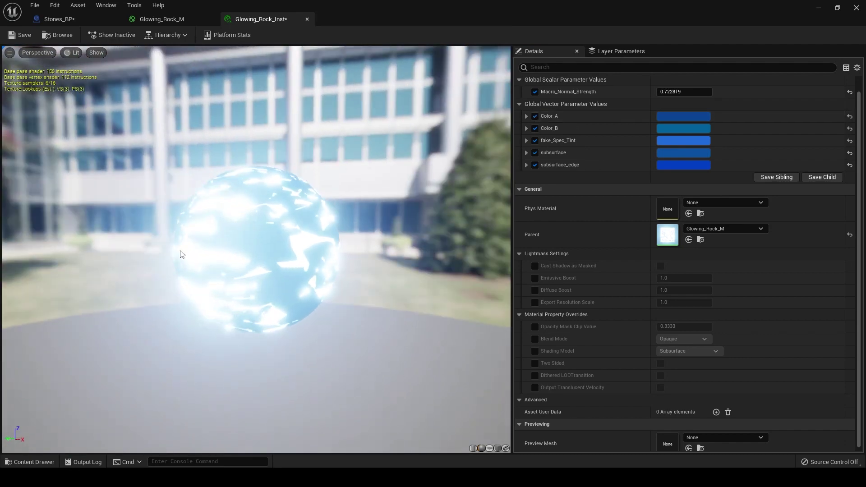
left_click(526, 116)
left_click(526, 177)
left_click(526, 237)
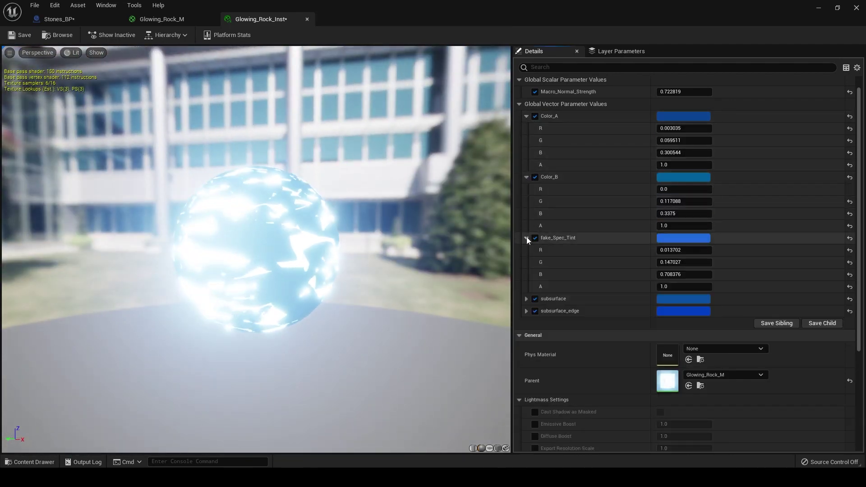
Step: Expand the subsurface and subsurface_edge color values in the Glowing_Rock_Inst material instance
left_click(526, 299)
left_click(526, 359)
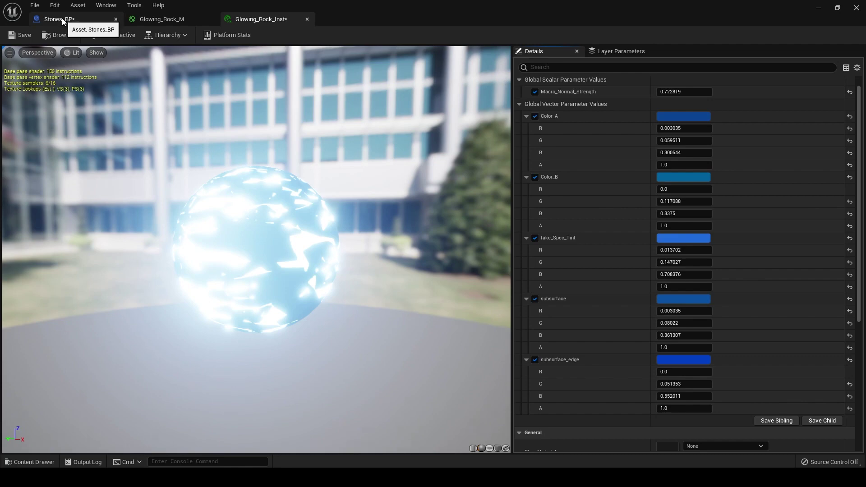
Step: In the Stones_BP viewport, select Stone_2 and Stone_1 alternately to review their static mesh and assigned material
left_click(63, 21)
left_click(152, 52)
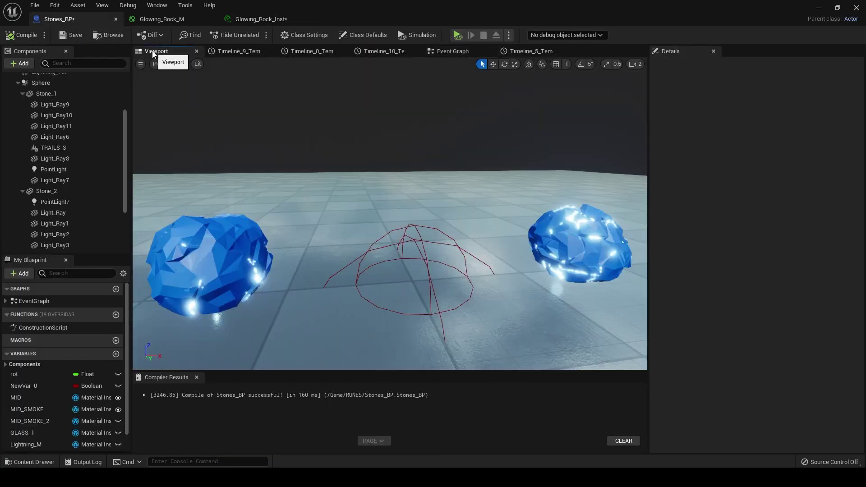
left_click(218, 254)
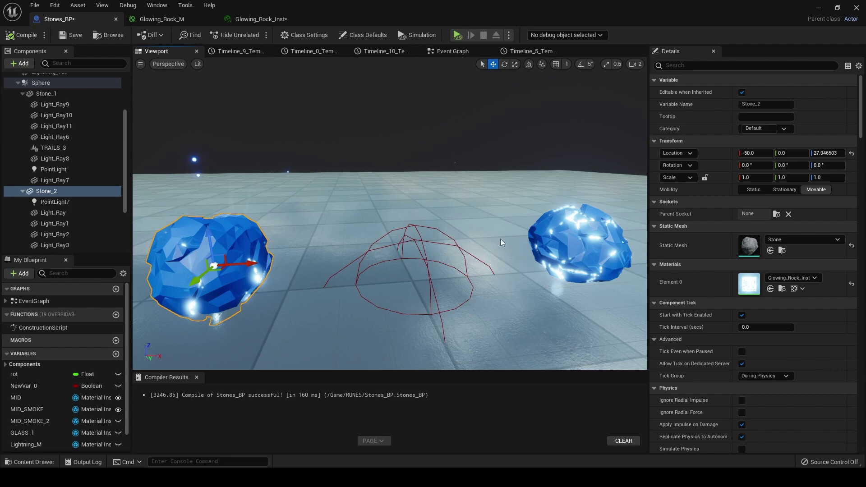
left_click(572, 239)
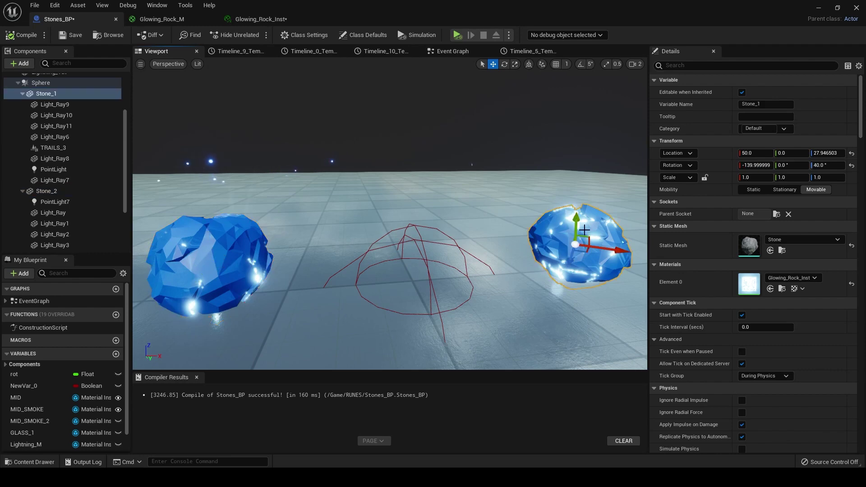
left_click(231, 272)
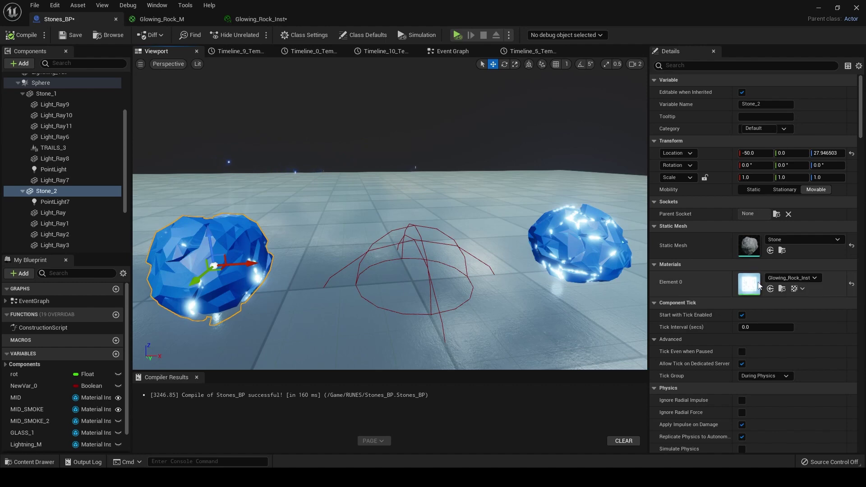
left_click(579, 229)
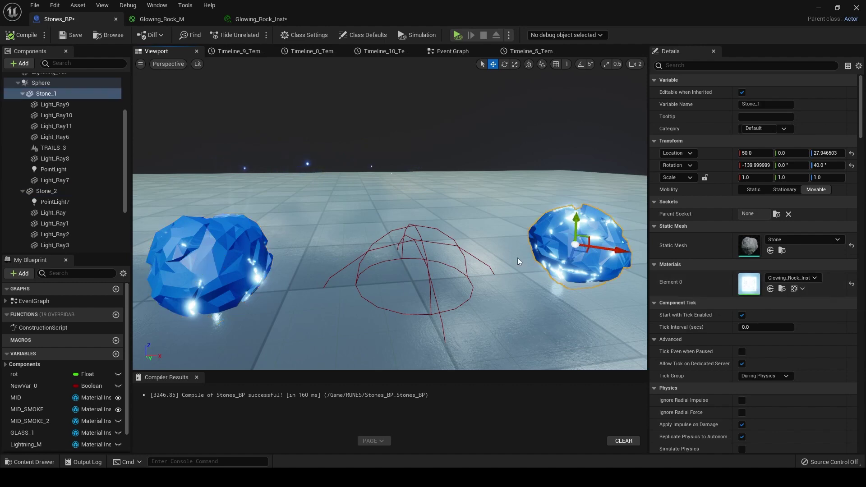
right_click_drag(518, 262, 538, 249)
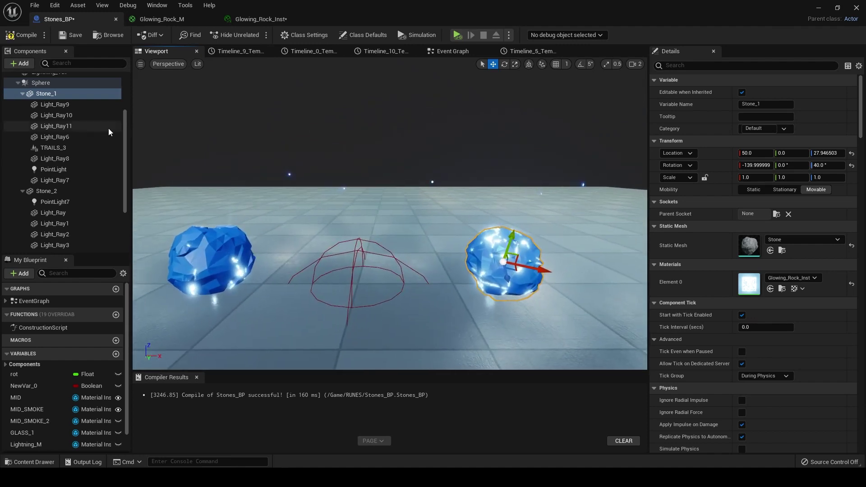
Step: Add a Sphere Collision component under the Sphere component of Stones_BP, and undo the addition
scroll(108, 128, "up", 3)
left_click(61, 164)
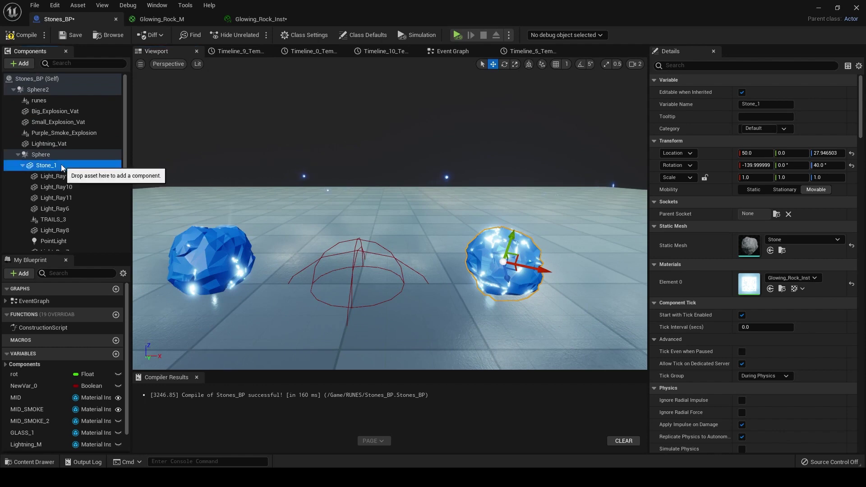
left_click(59, 154)
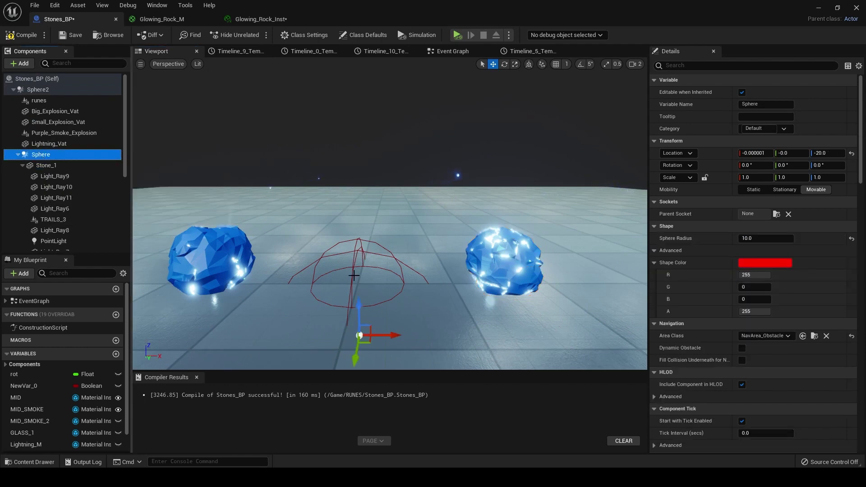
left_click(20, 63)
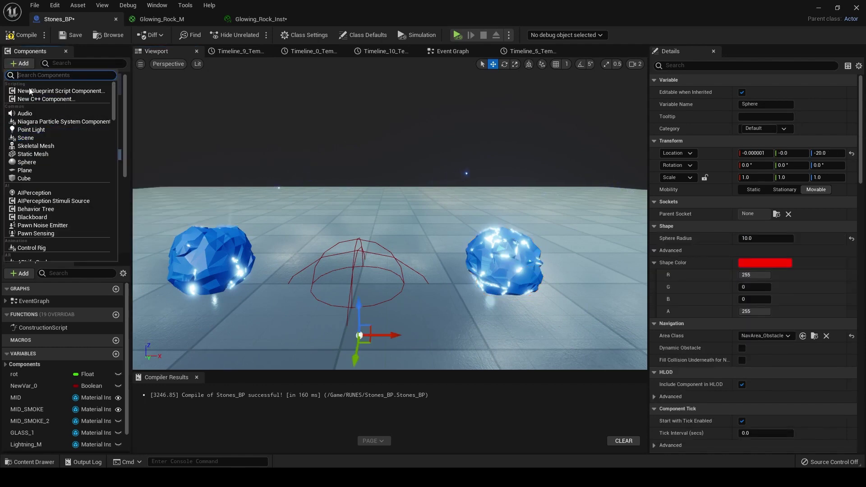
scroll(71, 179, "down", 8)
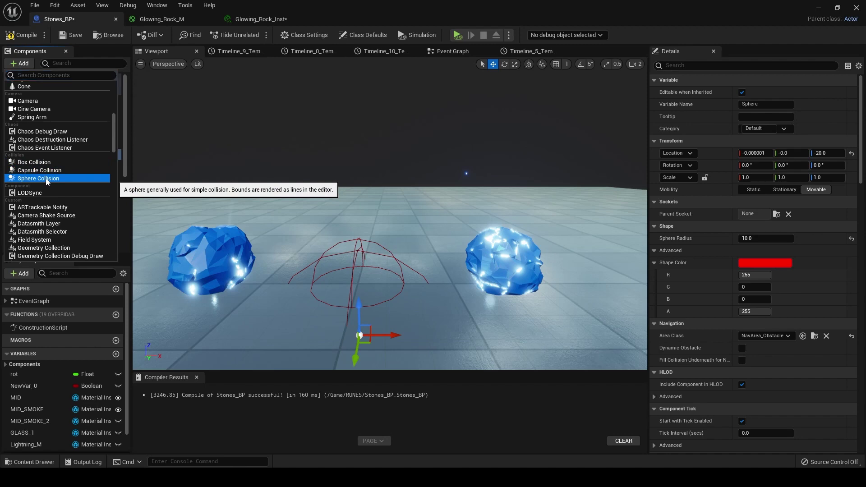
left_click(47, 179)
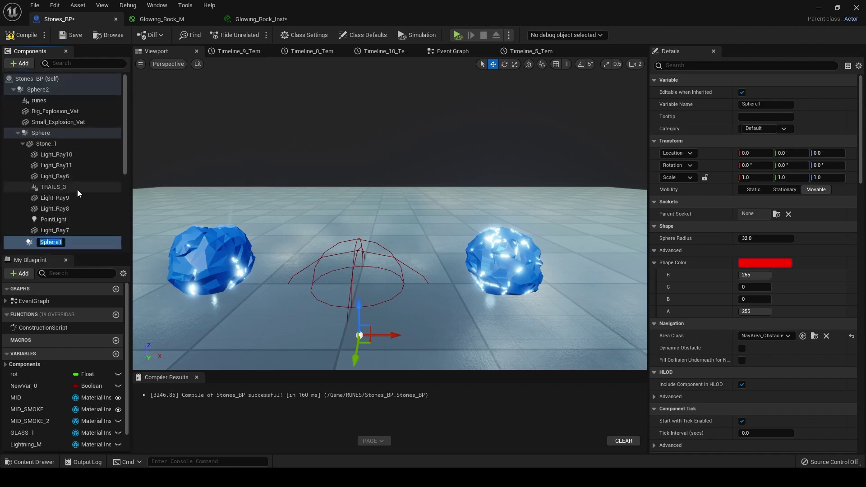
left_click(87, 244)
key("ctrl+z")
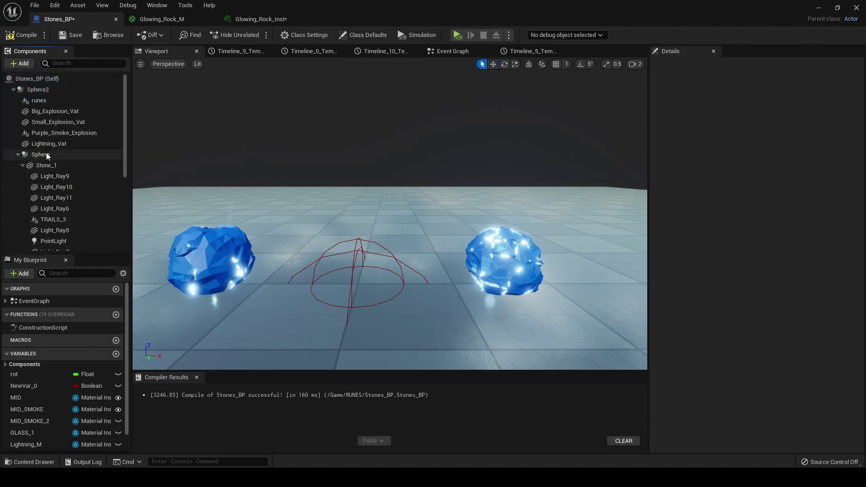
Step: Select the Sphere, Stone_1 and root Sphere2 components in turn to examine the parent-child hierarchy
left_click(46, 155)
left_click(46, 165)
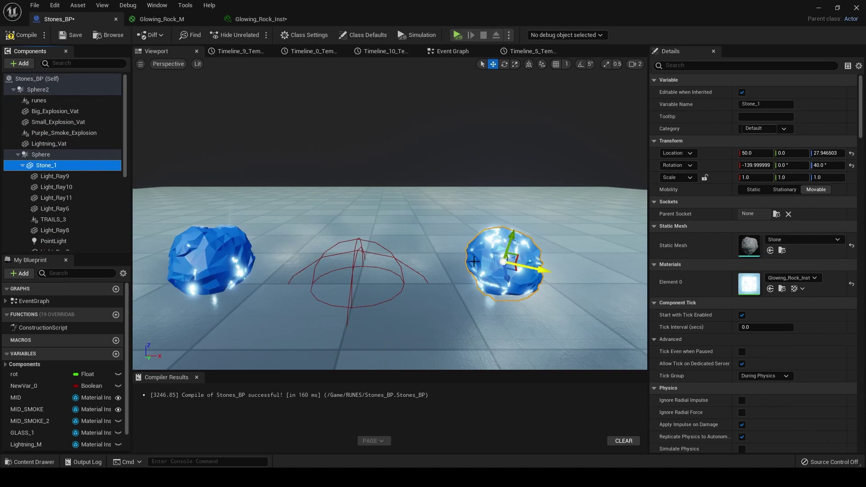
key("q")
left_click(354, 266)
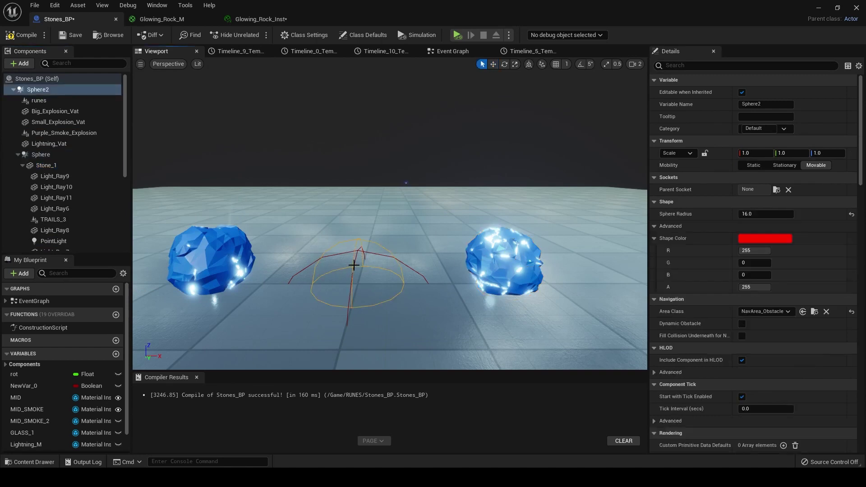
Step: Try rotating the Sphere component about its Z axis with its child stones, and undo the rotation
left_click(49, 157)
right_click_drag(344, 291, 365, 274)
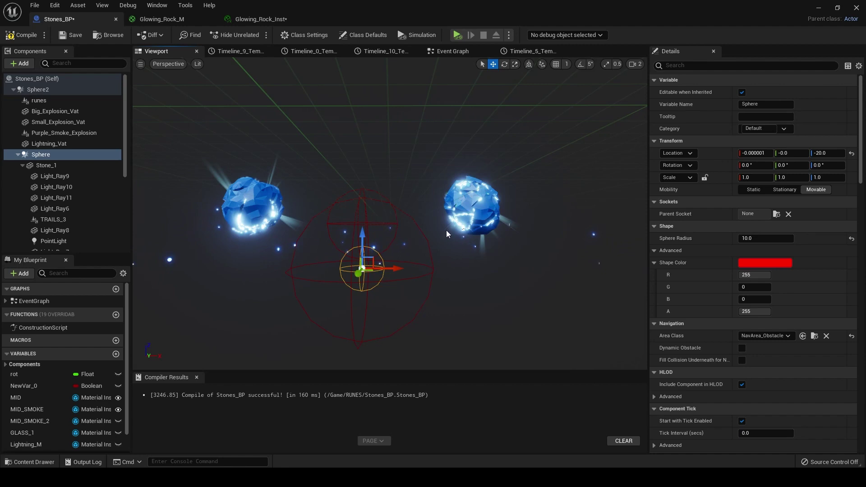
key("e")
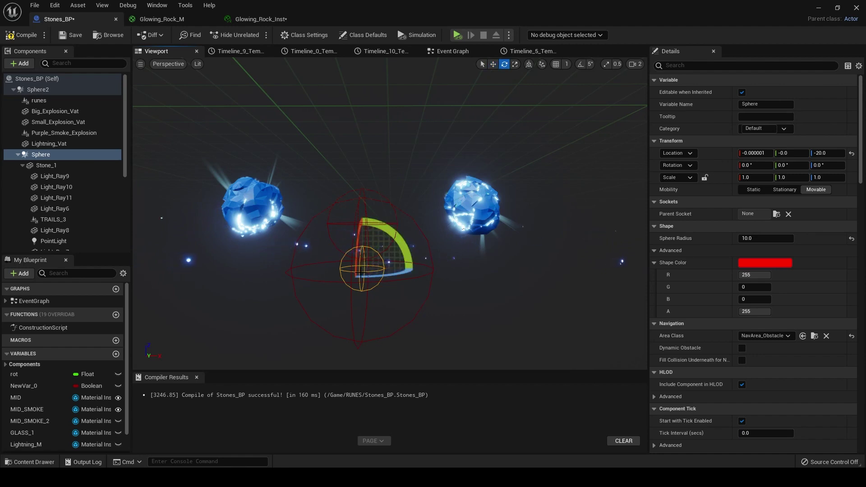
left_click_drag(379, 274, 391, 275)
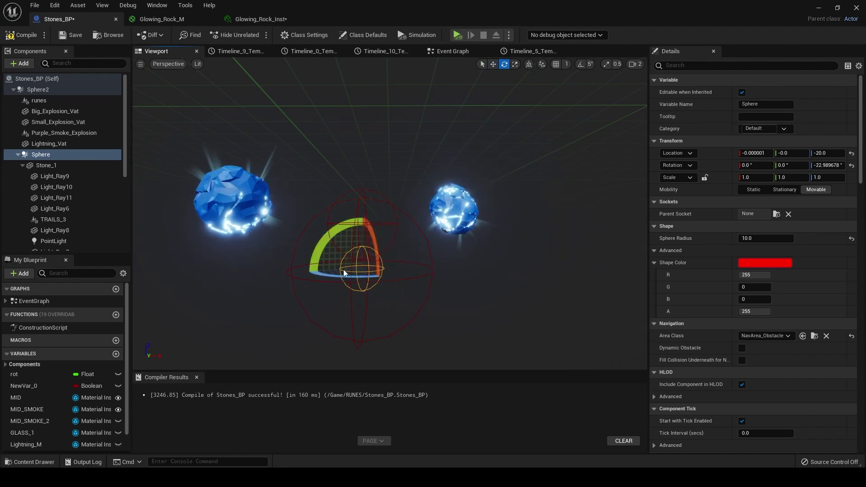
key("ctrl+z")
left_click_drag(363, 261, 255, 256, "alt")
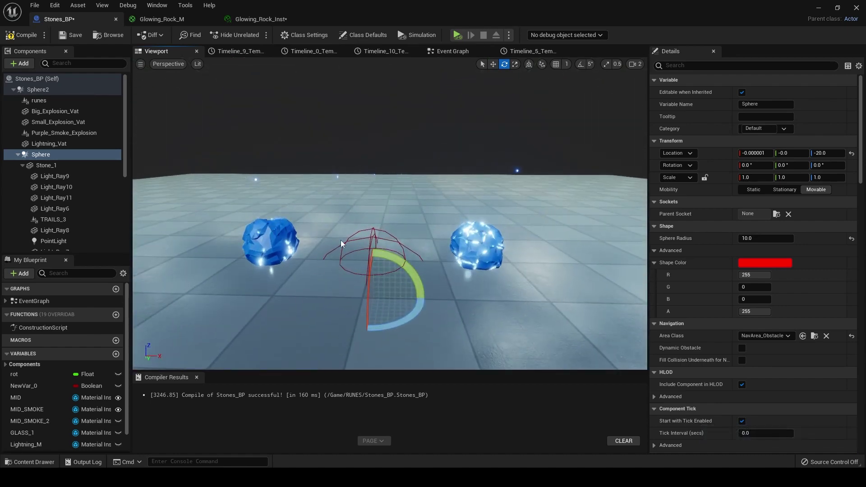
Step: Select the PointLight component under Stone_1, test its Intensity at 0, and restore it to 1.0
left_click(464, 232)
right_click_drag(464, 233, 434, 227)
left_click(54, 241)
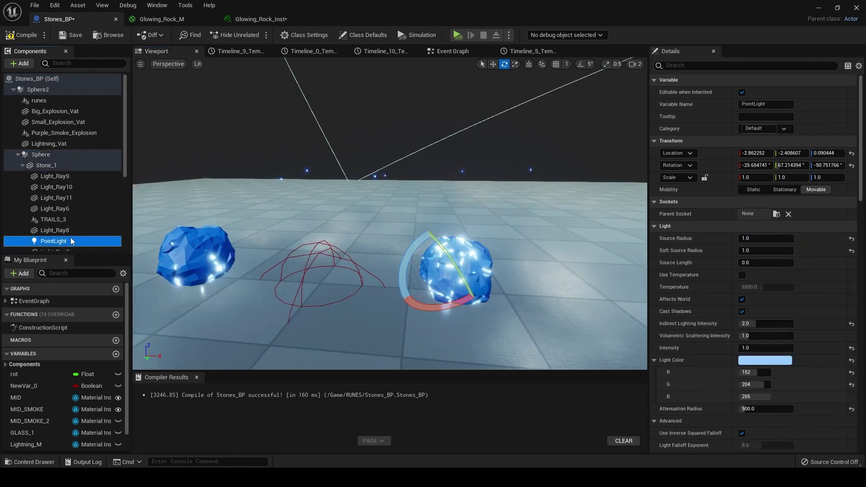
scroll(65, 225, "down", 2)
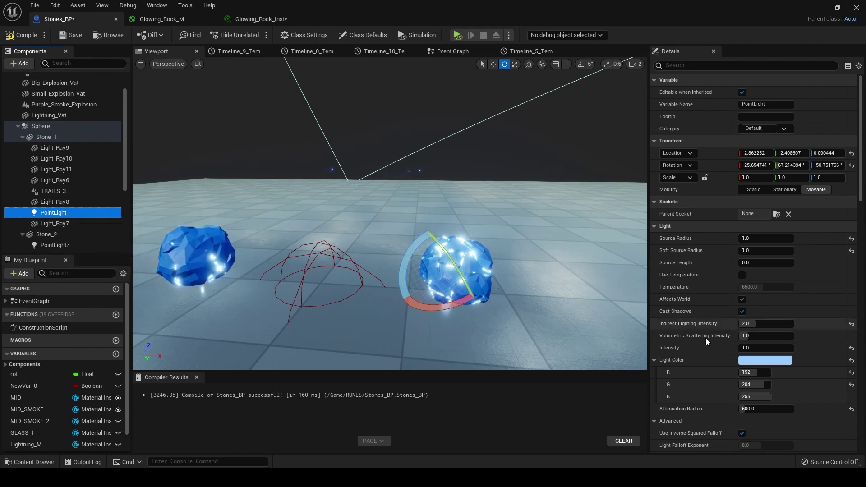
left_click(758, 348)
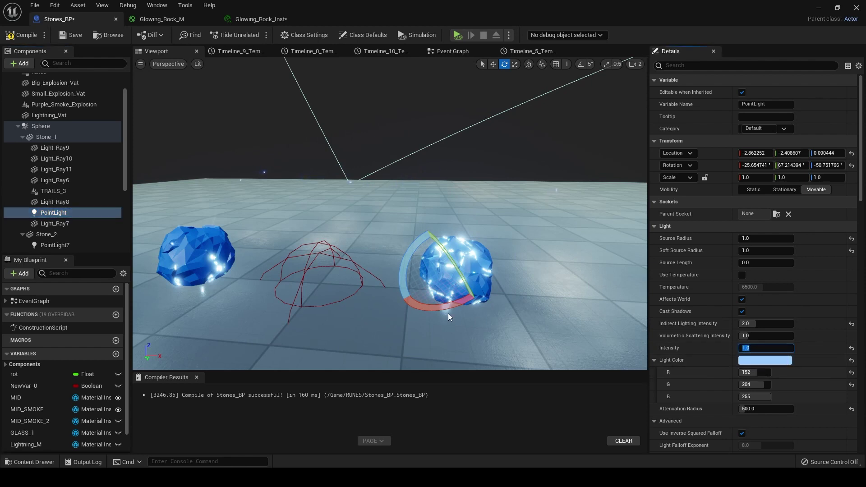
type("1")
key("Return")
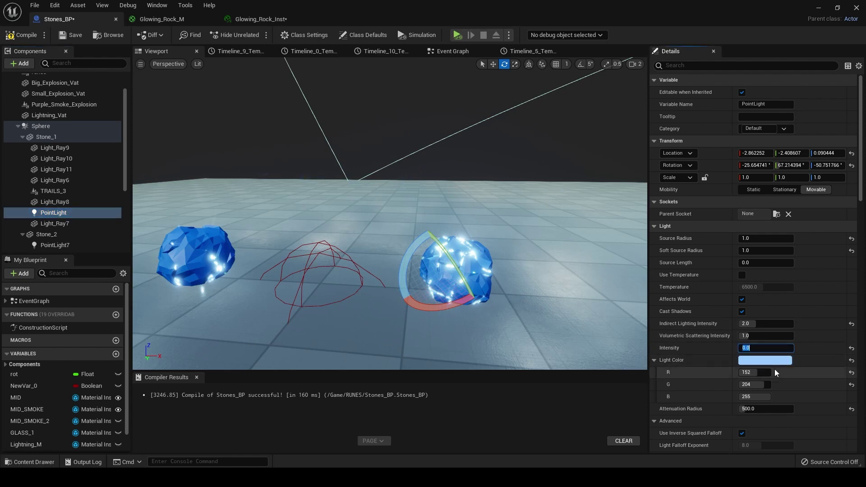
Step: Add a trial Point Light under the existing PointLight, delete it, and reselect the original PointLight
left_click(24, 64)
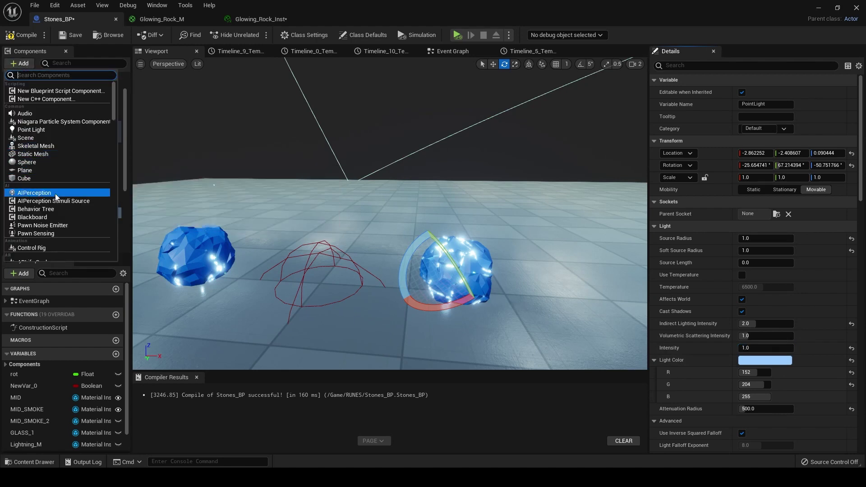
scroll(55, 196, "down", 5)
scroll(55, 196, "up", 3)
left_click(38, 129)
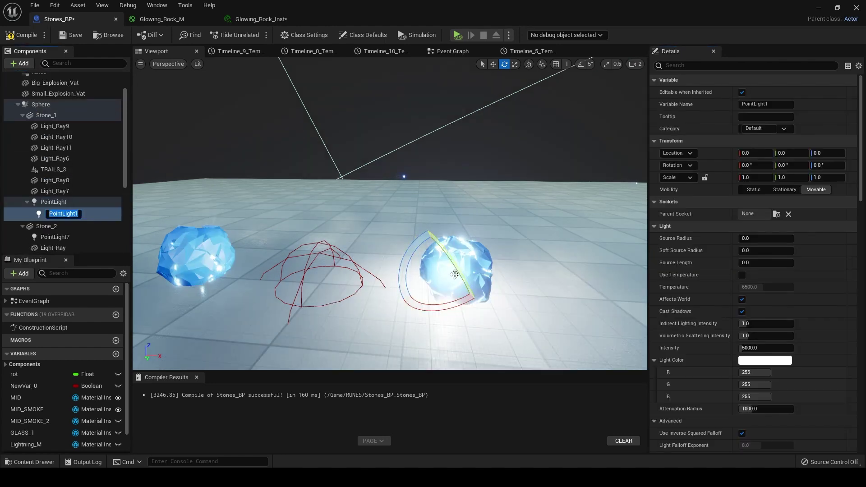
left_click(87, 212)
key("Delete")
left_click(60, 213)
left_click(62, 214)
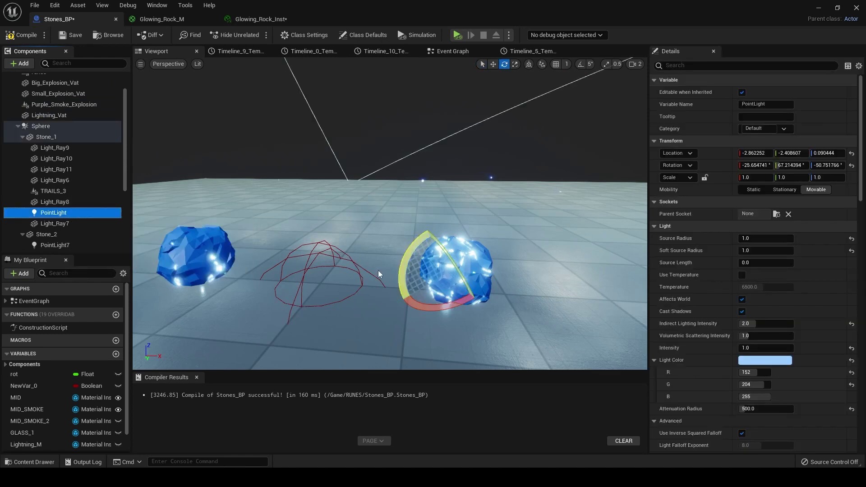
Step: Open Timeline_5 from the Glowing_Lights section of the Event Graph and examine the last key of its curve
left_click(453, 53)
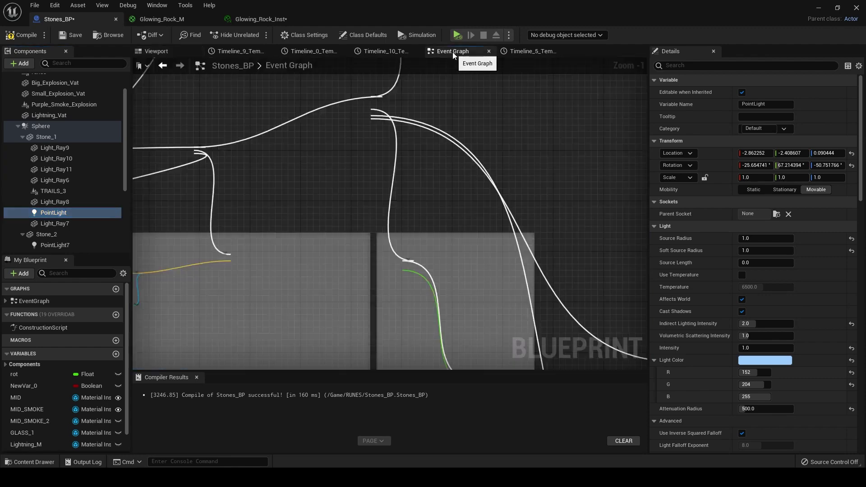
right_click_drag(362, 218, 526, 258)
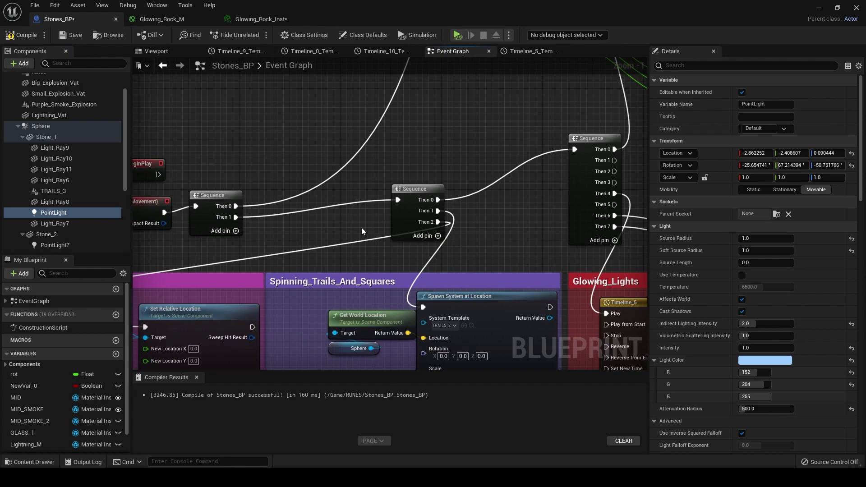
right_click_drag(362, 231, 345, 234)
right_click_drag(488, 205, 344, 179)
right_click_drag(374, 205, 369, 143)
double_click(454, 252)
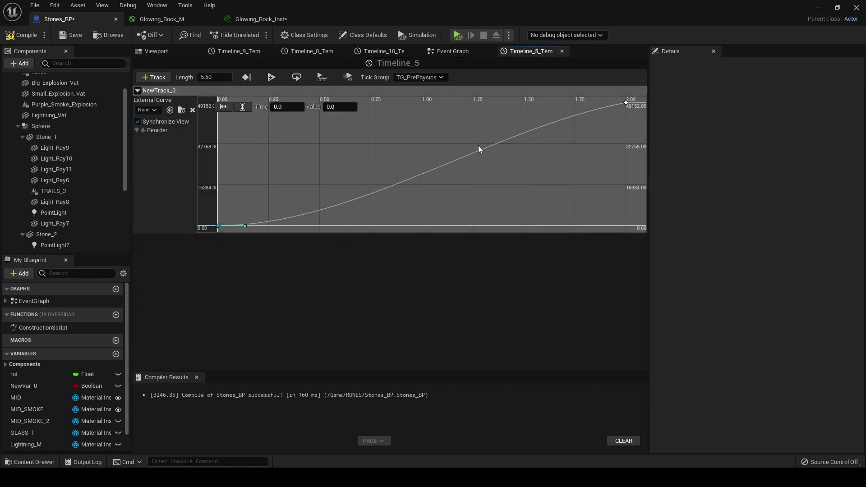
left_click(626, 103)
Step: In the Glowing_Lights section, move the Set Intensity node beside Timeline_5 and check the Point Light 7 and Point Light nodes feeding it
left_click(459, 51)
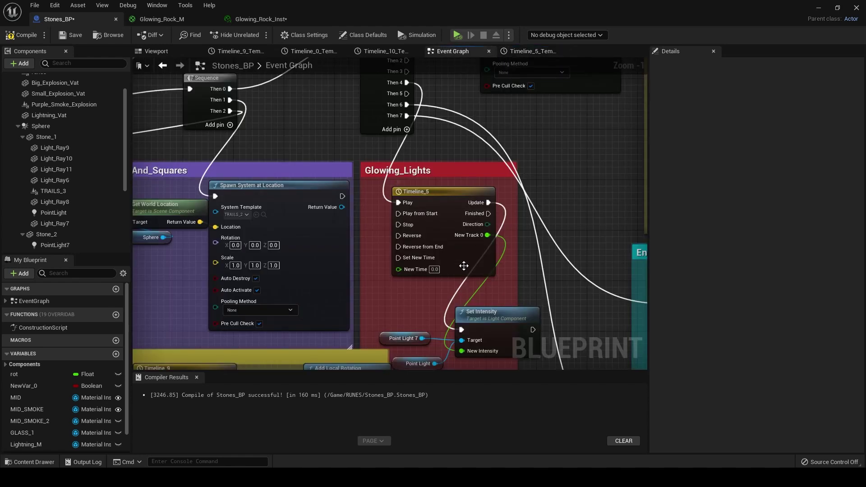
right_click_drag(436, 296, 435, 249)
left_click_drag(488, 261, 551, 147)
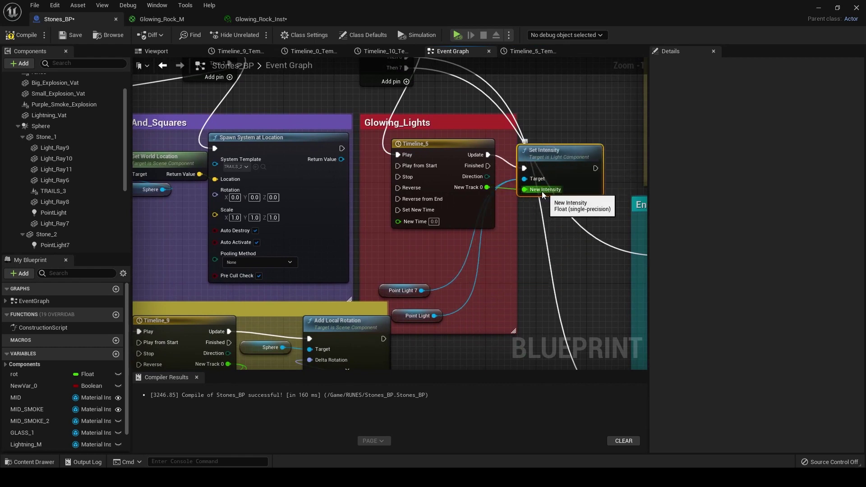
left_click(393, 294)
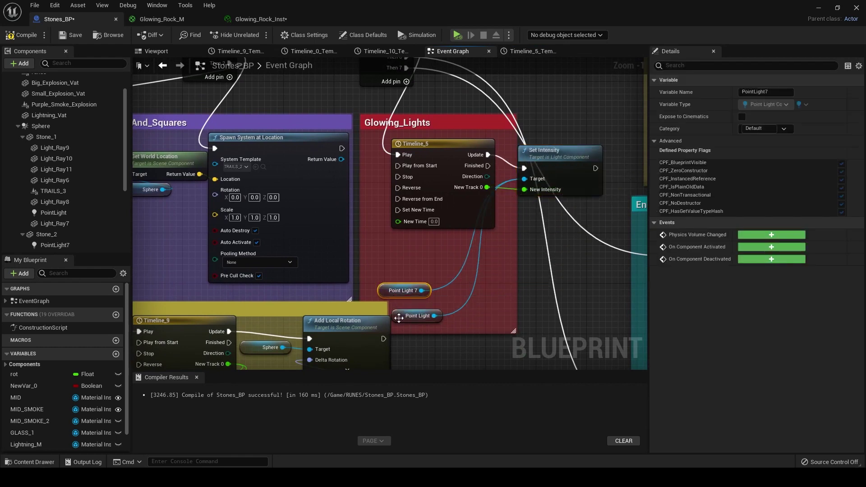
left_click(397, 311)
left_click(393, 291)
left_click(405, 316)
Step: Open the MM_GodRay material graph and inspect the Mask texture parameter that feeds the Depth Fade node
left_click(175, 53)
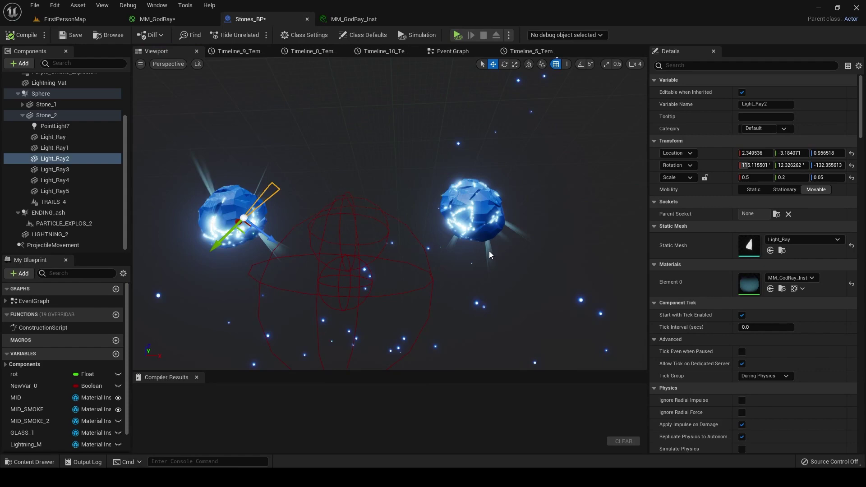
left_click(167, 19)
right_click_drag(421, 204, 603, 119)
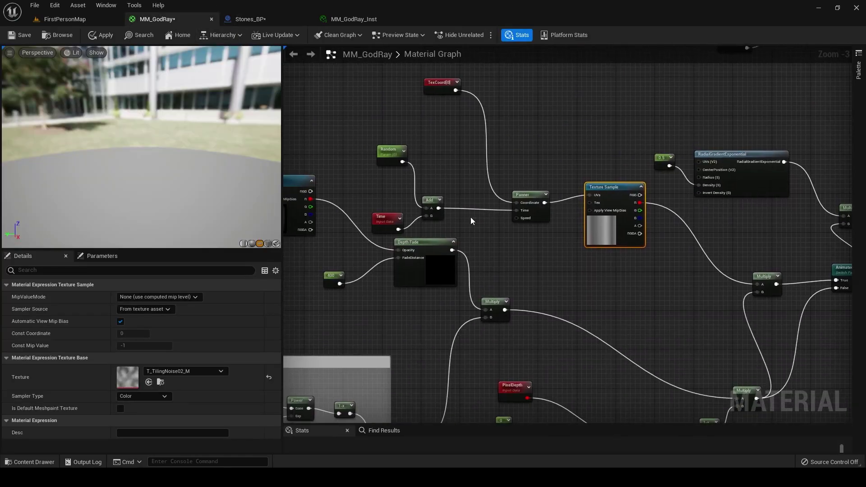
right_click_drag(450, 288, 571, 244)
left_click(409, 166)
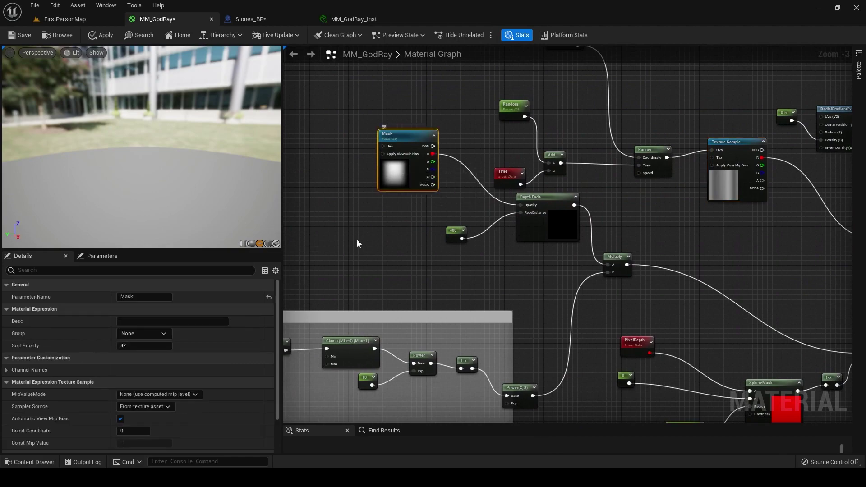
Step: Check the texture assigned to the Mask parameter and examine the FacingOpacity node group with its TransformVector input
scroll(215, 380, "down", 3)
scroll(216, 381, "down", 2)
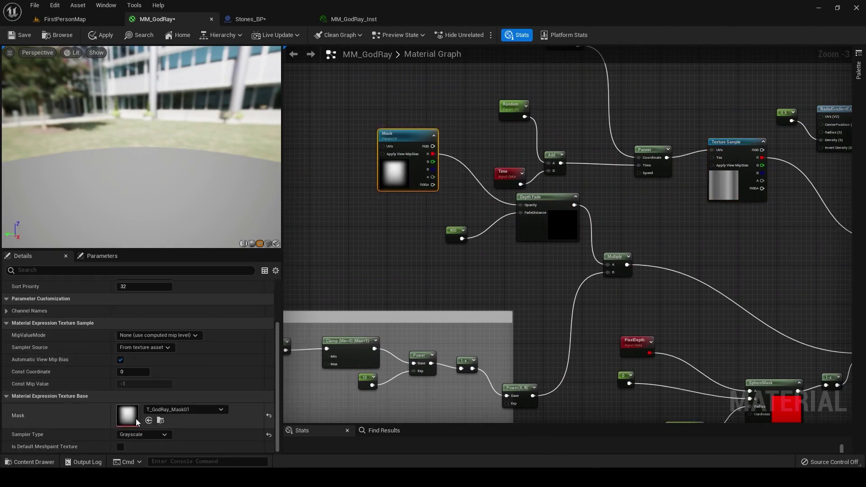
right_click_drag(349, 329, 383, 319)
scroll(517, 348, "down", 1)
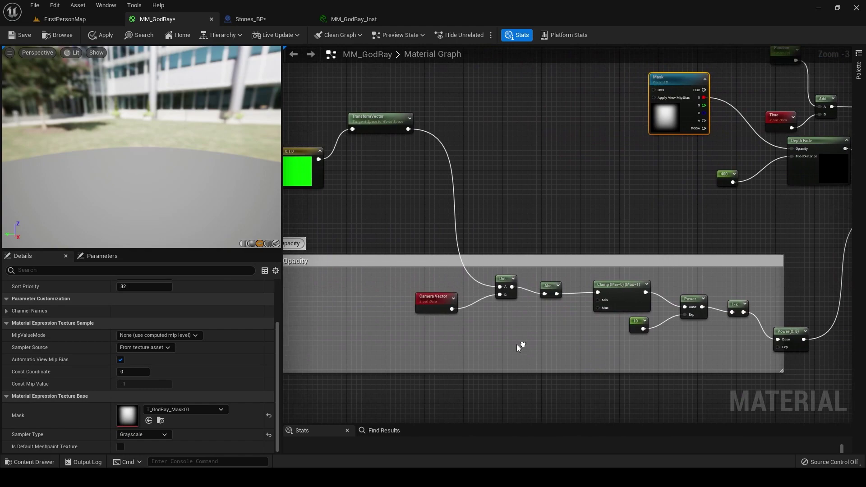
right_click_drag(443, 329, 403, 238)
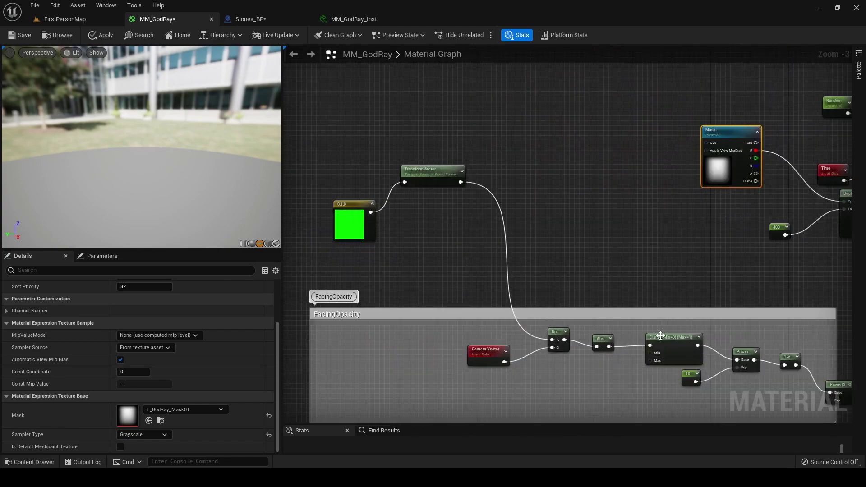
Step: Follow the god-ray graph towards its output and inspect the RadialGradientExponential node
right_click_drag(697, 314, 363, 308)
right_click_drag(509, 333, 436, 310)
scroll(464, 298, "down", 1)
right_click_drag(539, 271, 473, 312)
scroll(520, 298, "up", 1)
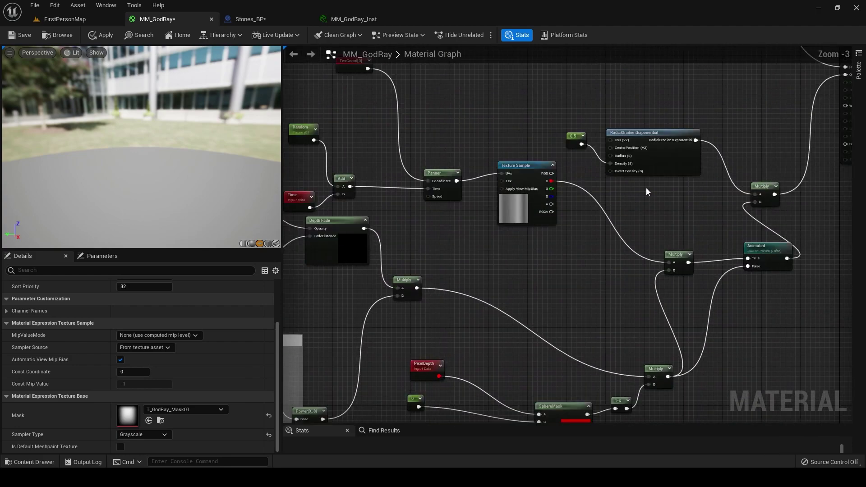
left_click(629, 157)
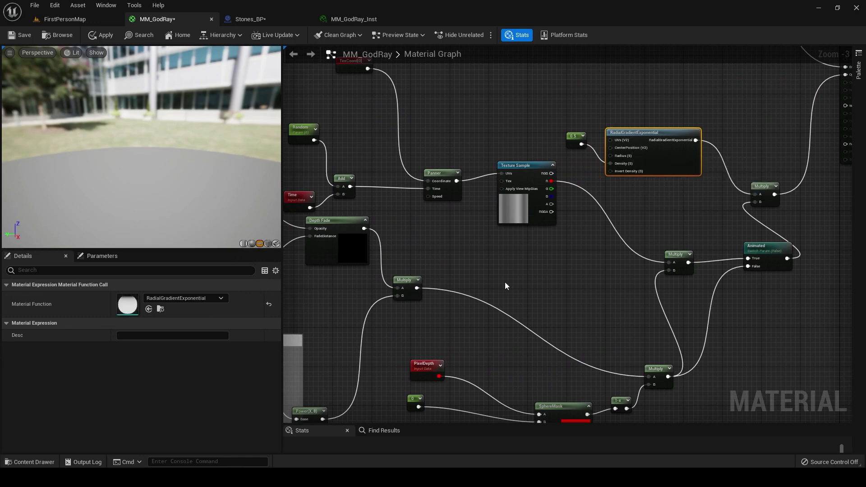
Step: Inspect the Color and Brightness parameters that feed Emissive Color, and view their overrides in the MM_GodRay_Inst material instance
right_click_drag(505, 282, 532, 285)
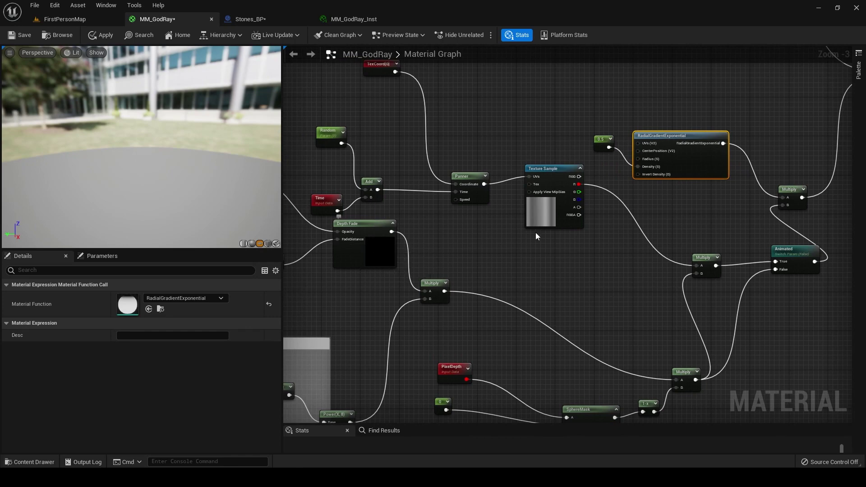
right_click_drag(536, 234, 406, 348)
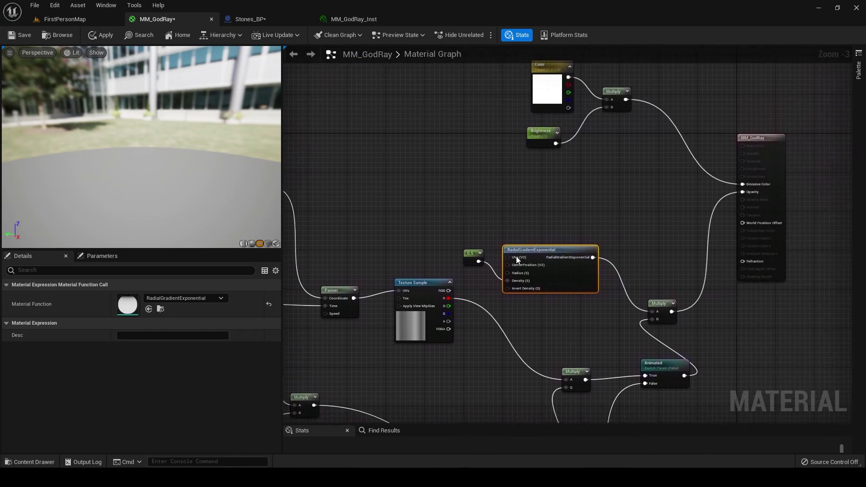
left_click(539, 99)
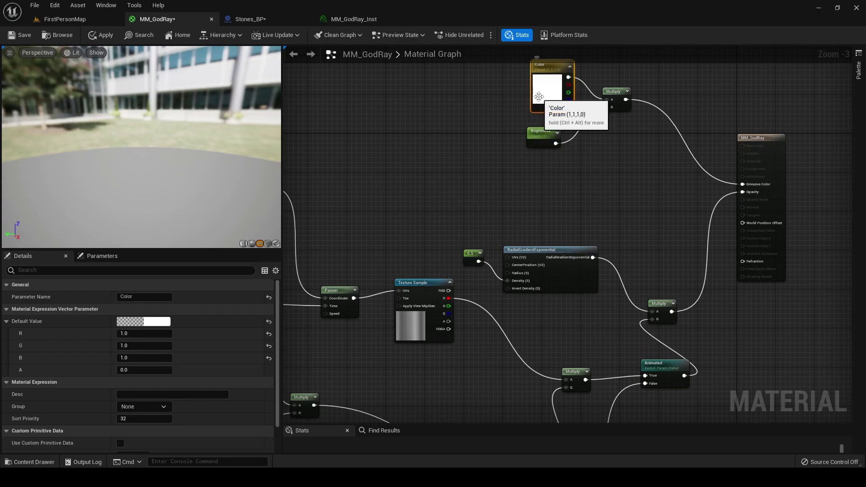
left_click(544, 137)
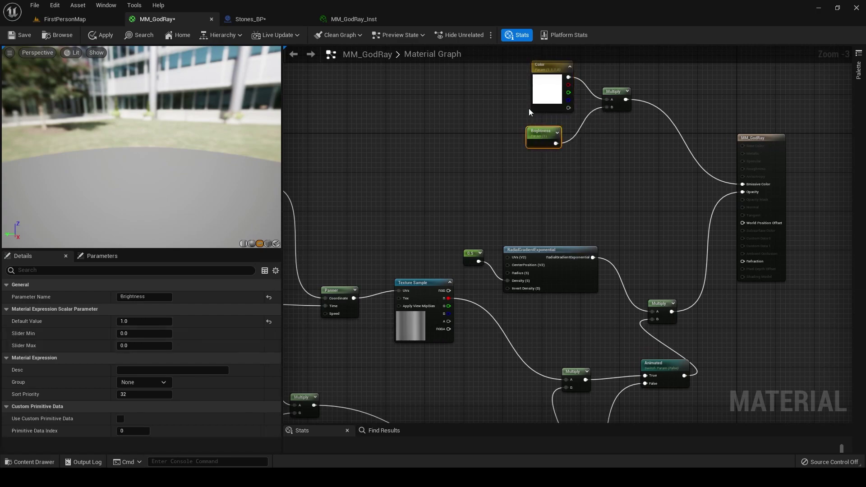
left_click(356, 19)
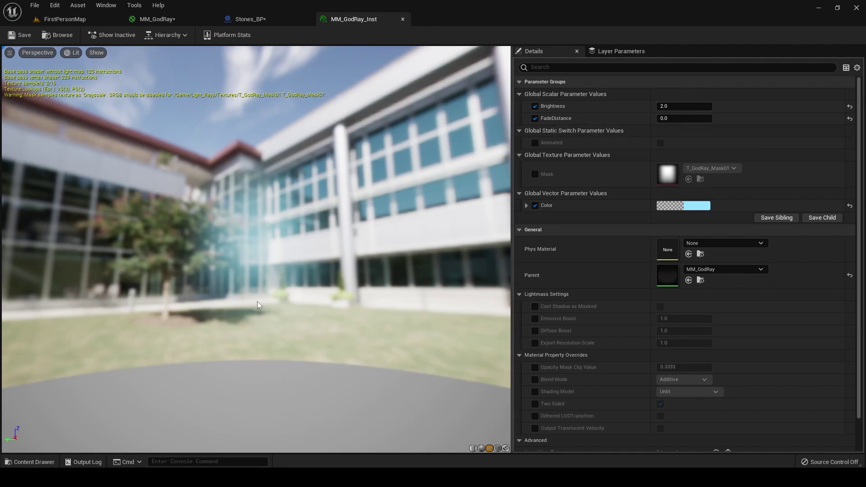
Step: Return to the Stones_BP viewport, select the Stone_2 mesh and examine the light rays around both stones from several angles
left_click(251, 19)
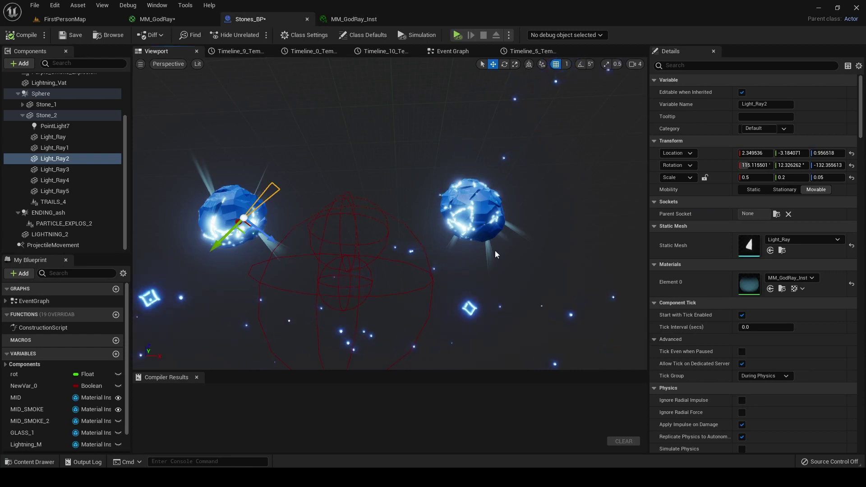
right_click_drag(488, 247, 478, 325)
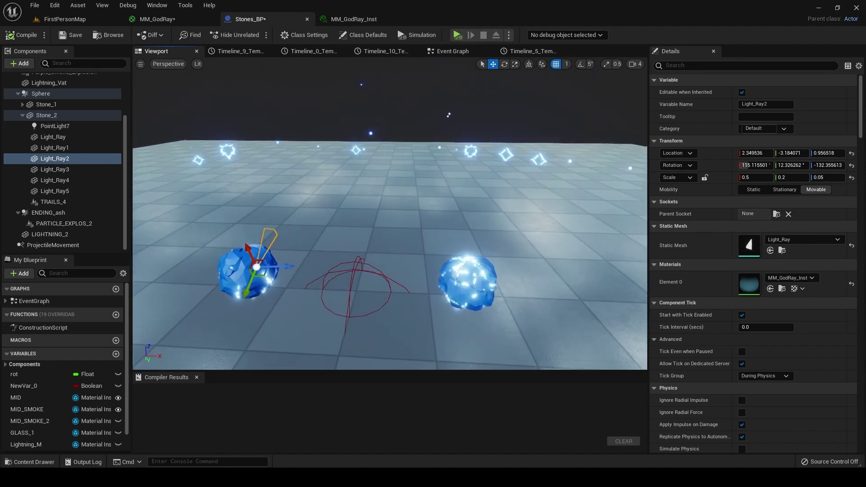
right_click_drag(474, 271, 509, 166)
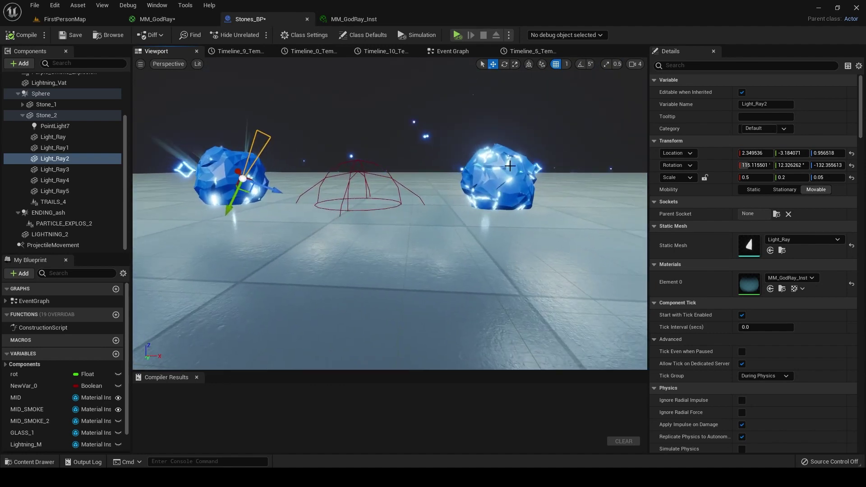
right_click_drag(265, 183, 253, 181)
left_click(232, 180)
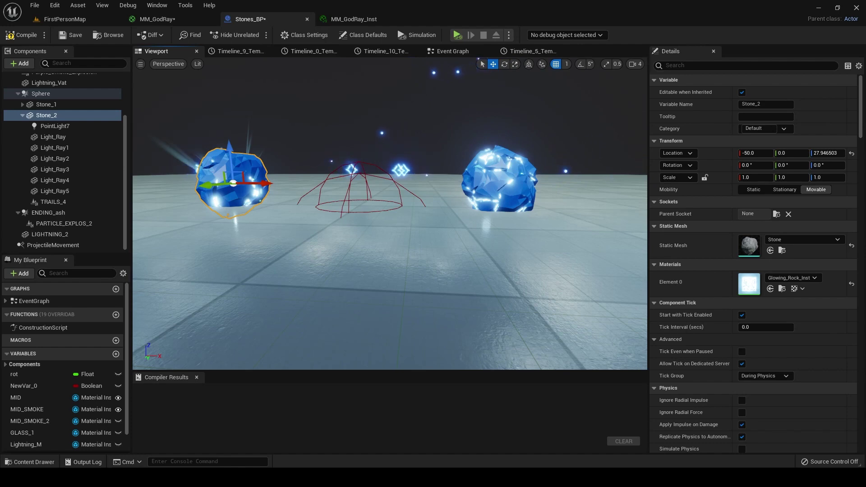
right_click_drag(298, 169, 298, 108)
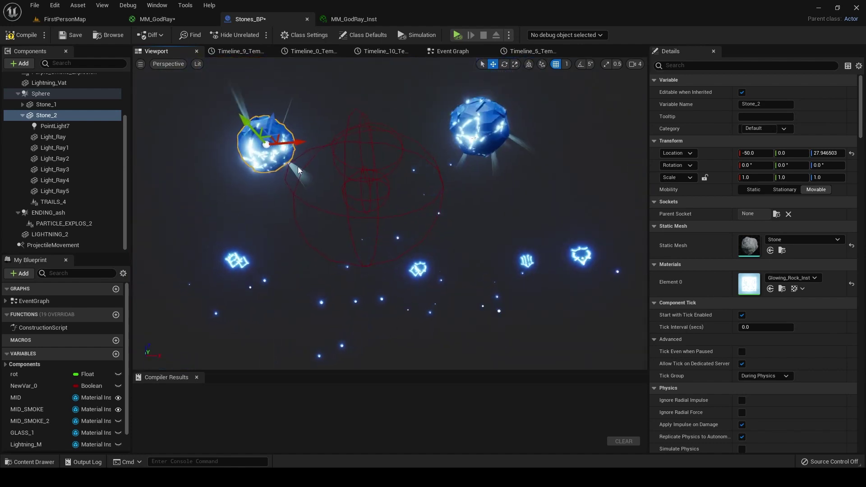
right_click_drag(451, 156, 429, 156)
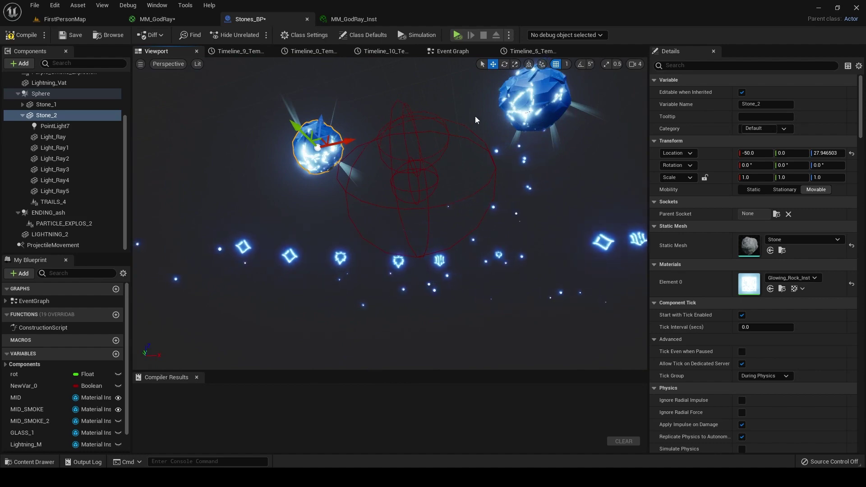
right_click_drag(292, 189, 276, 214)
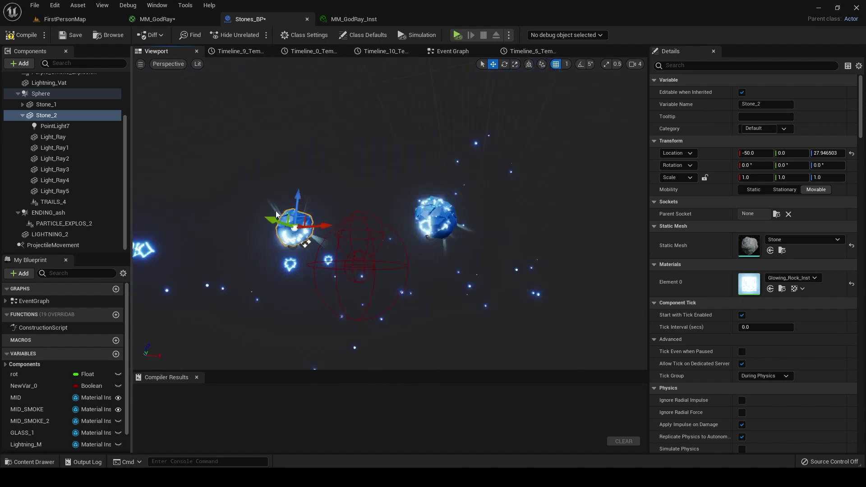
Step: Select individual Light_Ray components under Stone_2 to check their placement on the stone, finishing with Light_Ray1
left_click(54, 148)
left_click(53, 137)
left_click(55, 158)
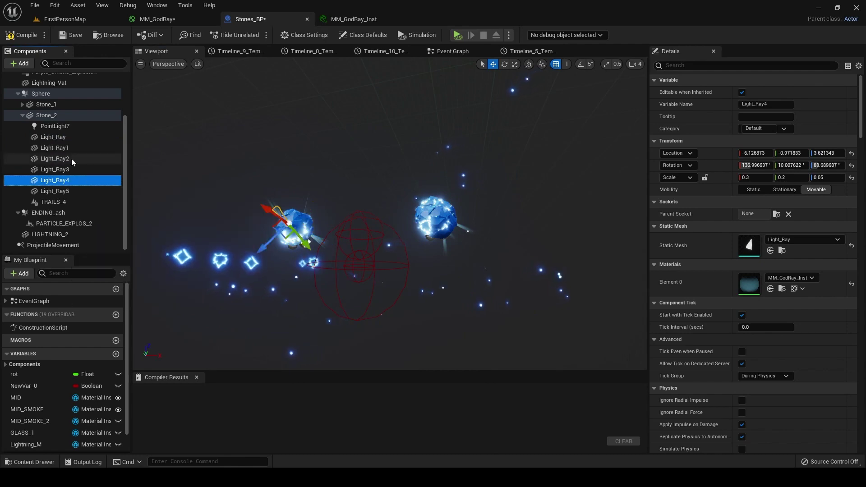
left_click(322, 226)
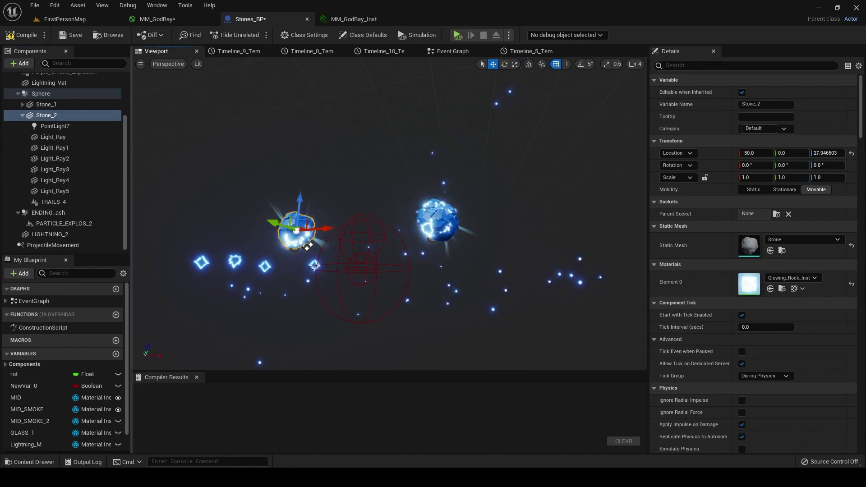
left_click(55, 147)
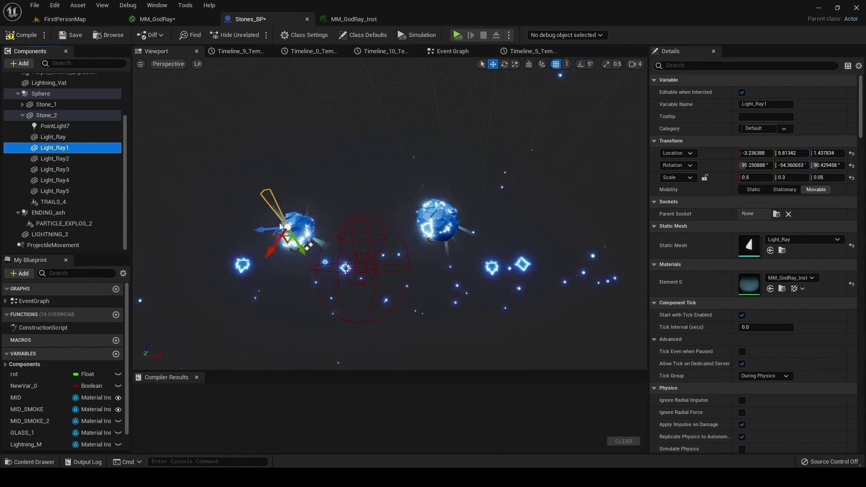
right_click_drag(347, 238, 347, 242)
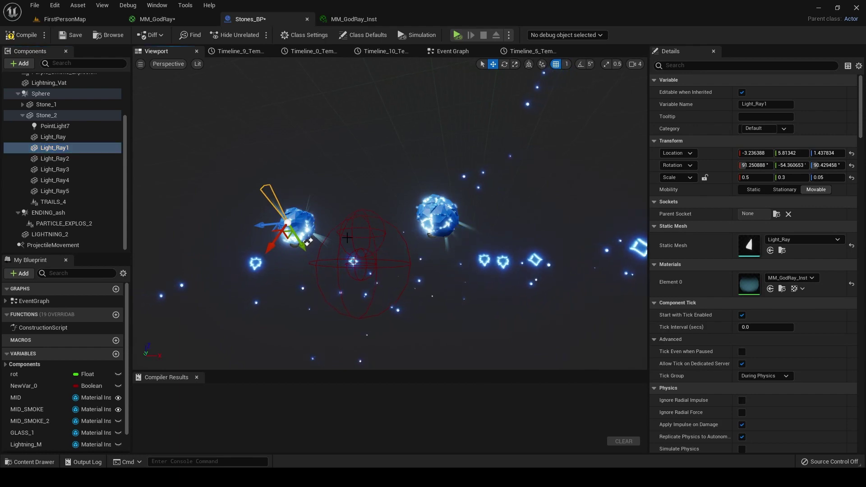